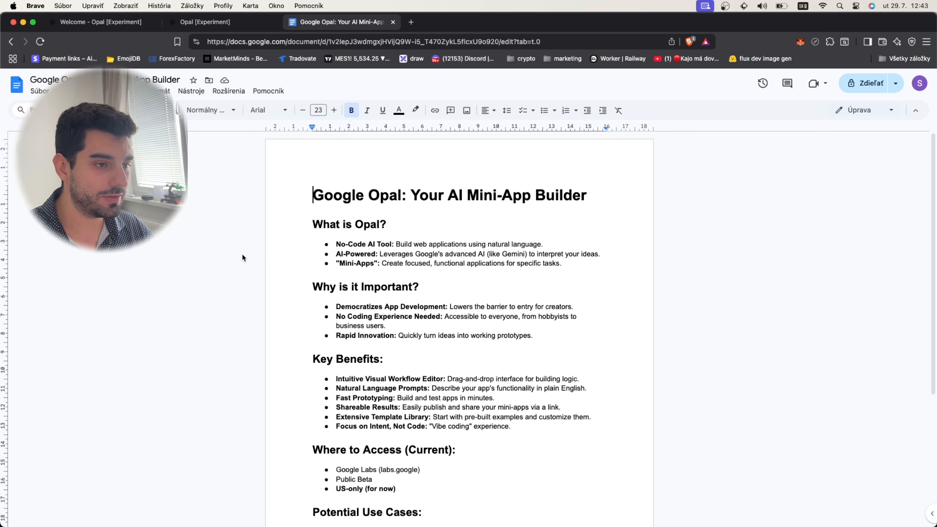
- Read through the Google Opal overview document, highlighting the US-only availability and the content generation use case
scroll(243, 255, down, 1)
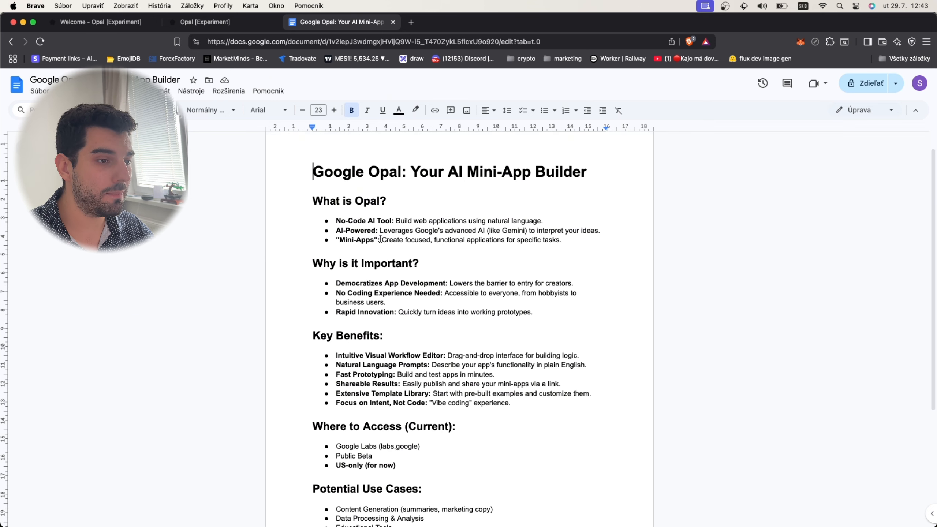
scroll(380, 239, down, 1)
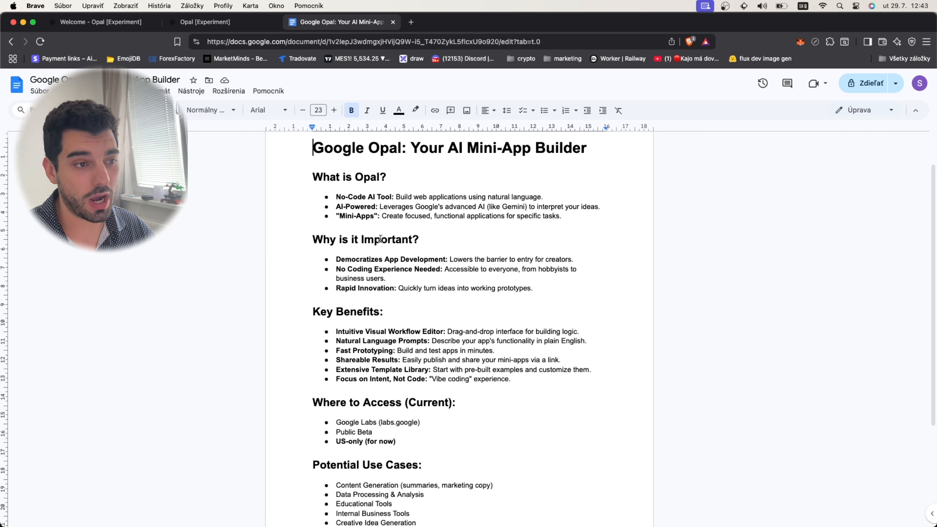
scroll(355, 255, down, 1)
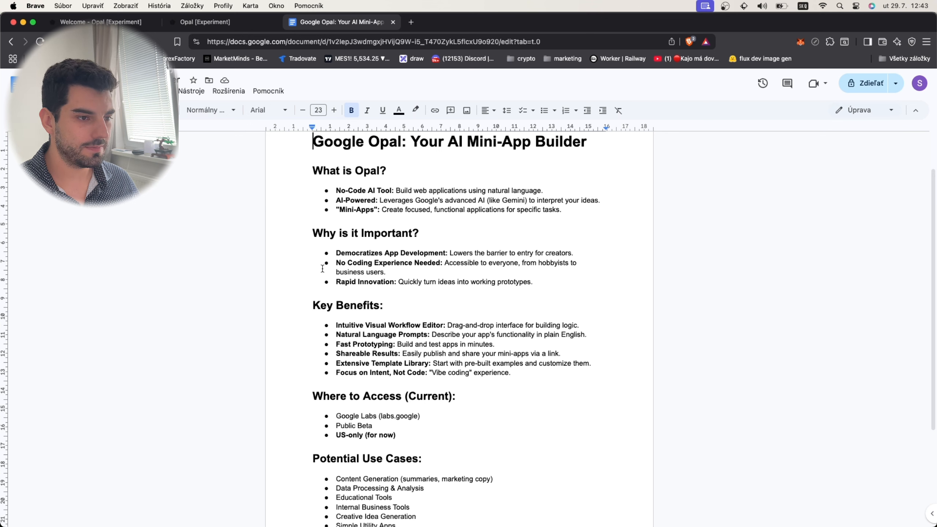
scroll(323, 269, down, 3)
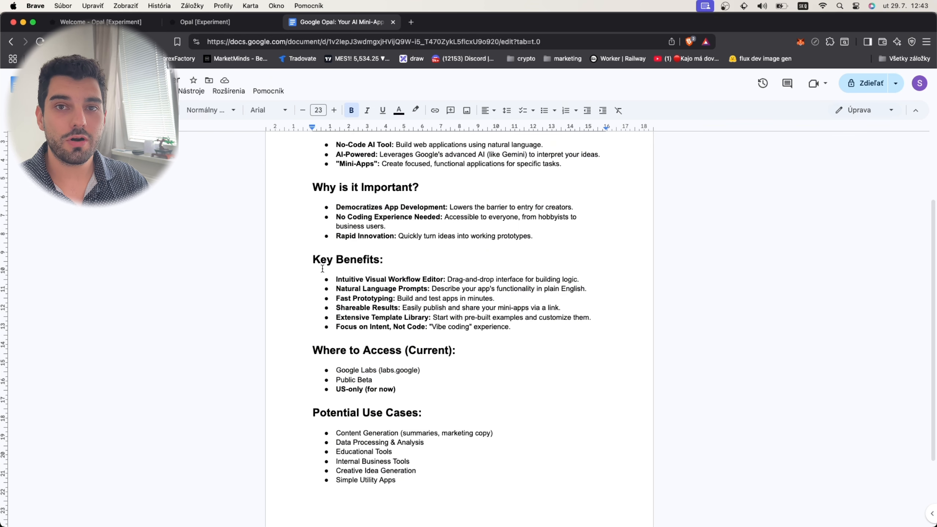
scroll(322, 269, down, 3)
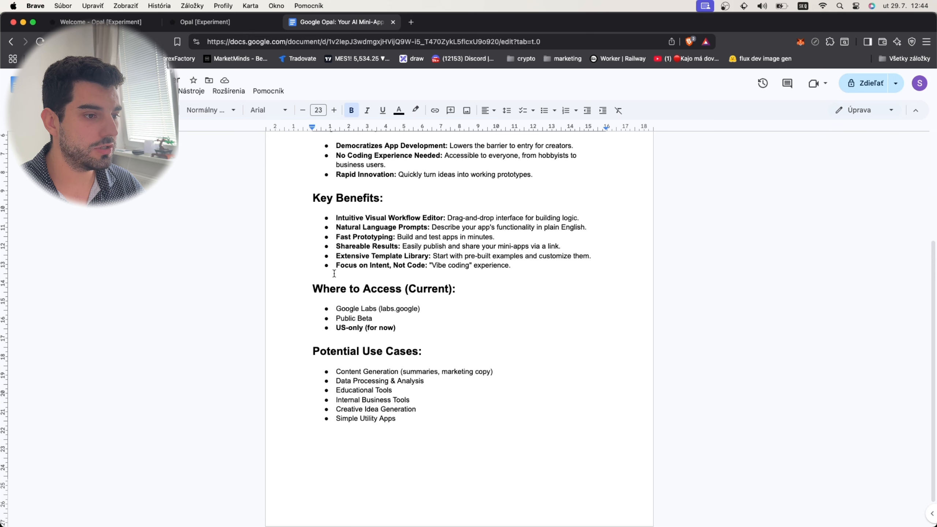
scroll(334, 273, down, 2)
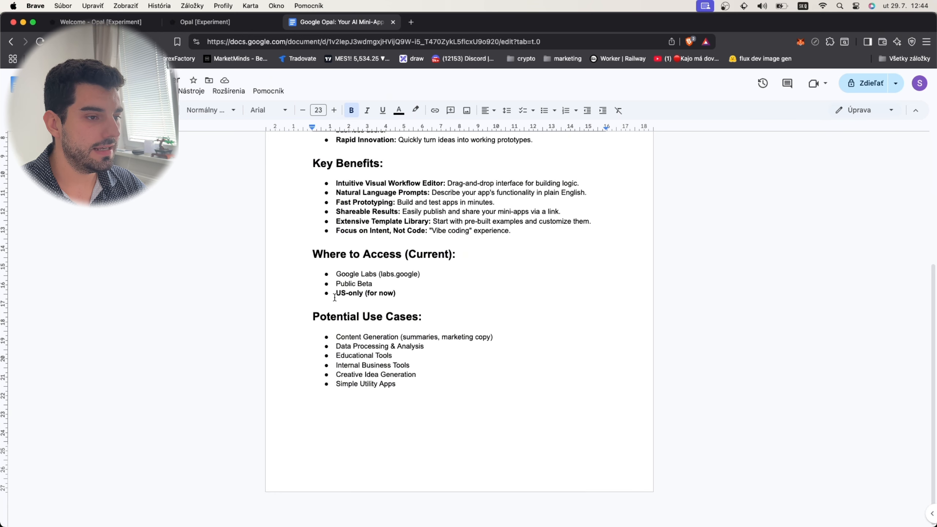
drag(335, 293, 420, 296)
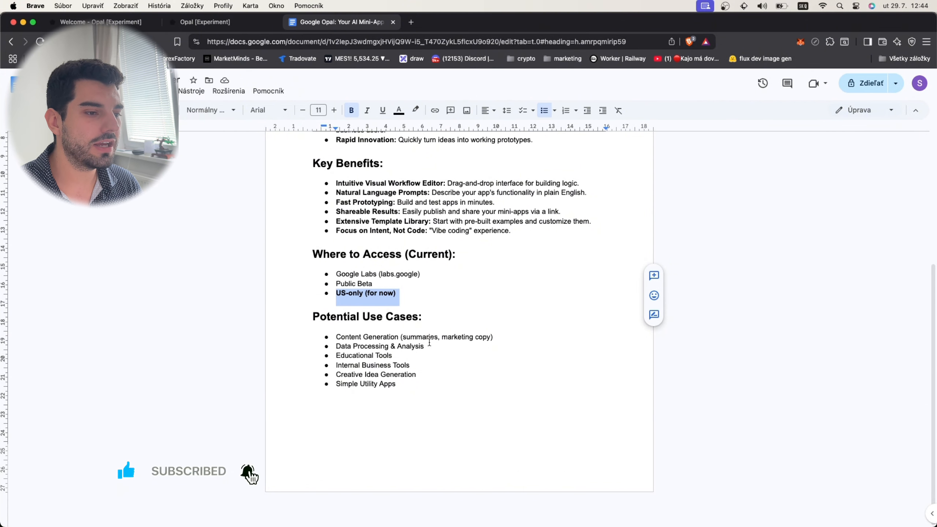
drag(506, 337, 351, 337)
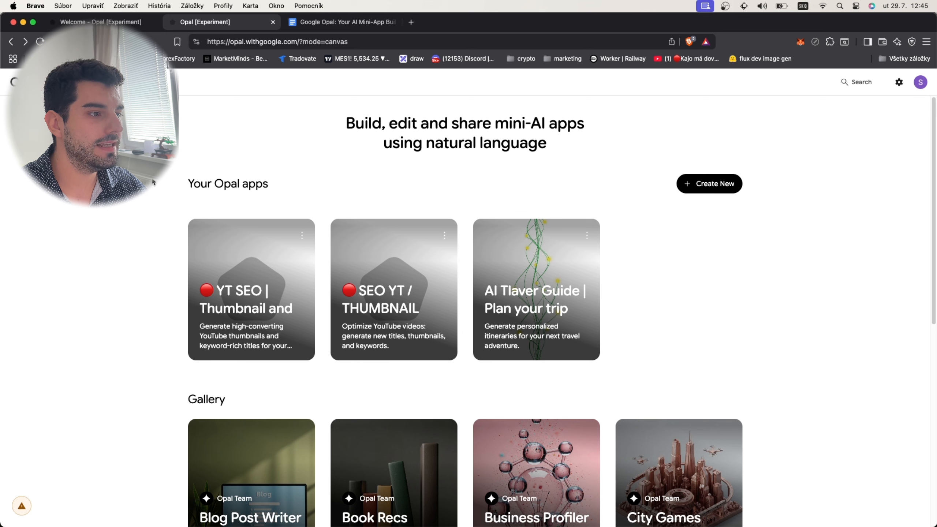
- Switch to Opal and look through the existing apps and the gallery templates
drag(188, 183, 311, 181)
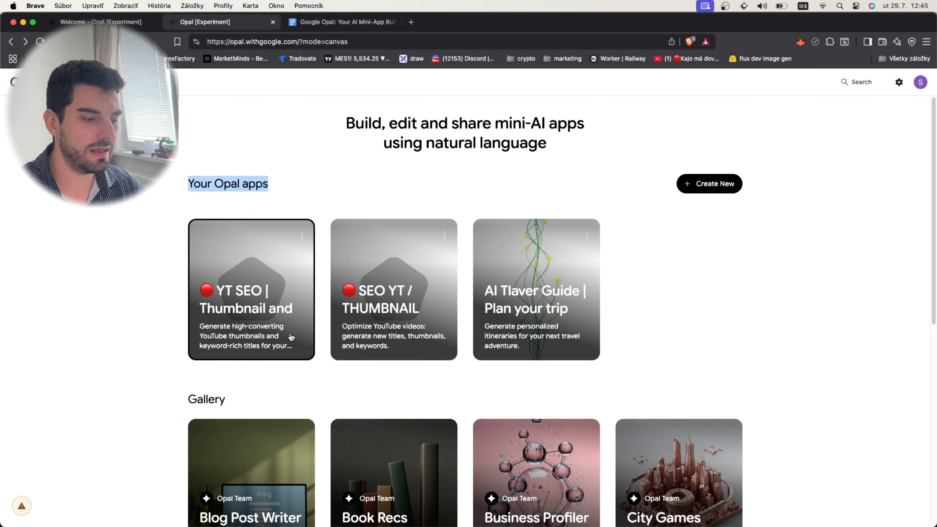
scroll(35, 335, down, 3)
scroll(98, 366, down, 5)
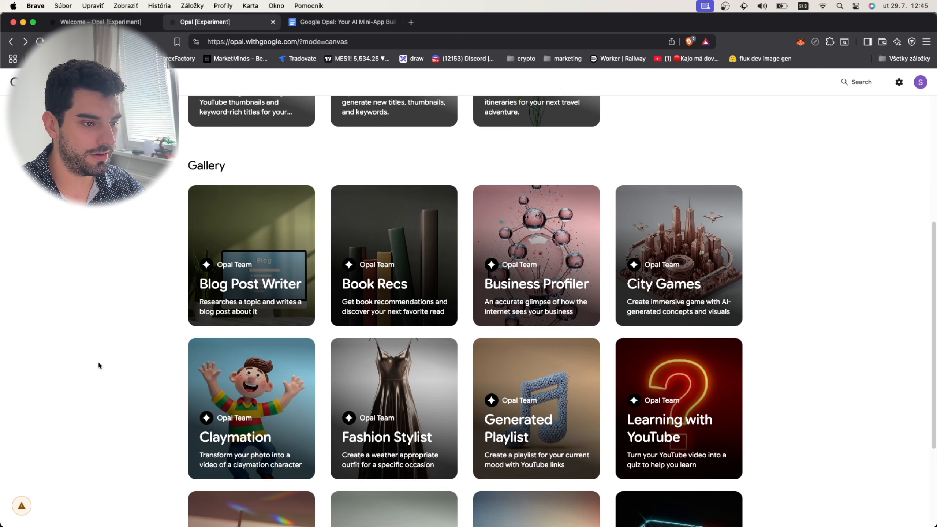
scroll(299, 321, down, 3)
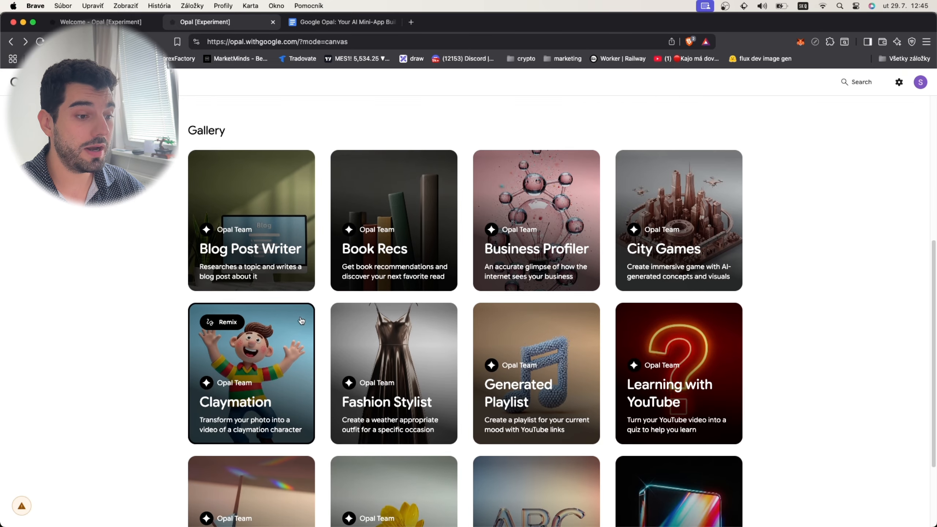
scroll(137, 342, down, 1)
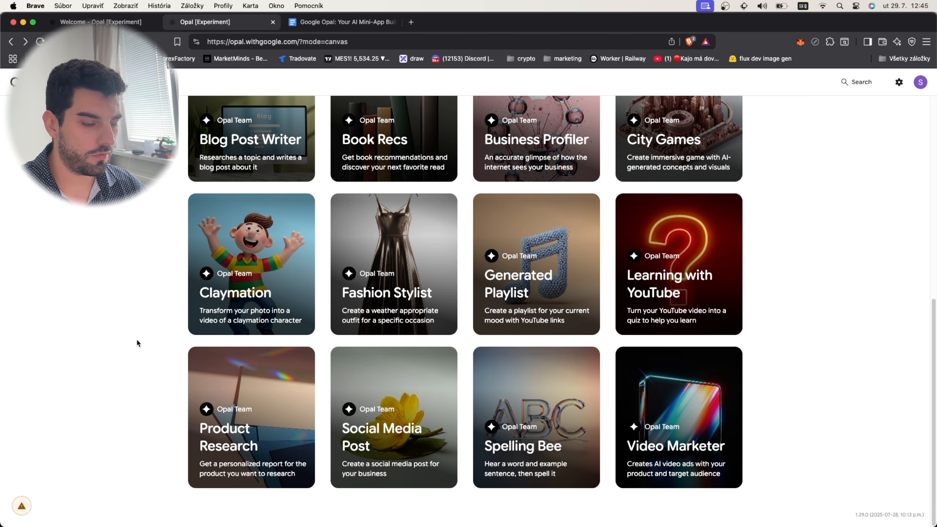
scroll(148, 334, up, 10)
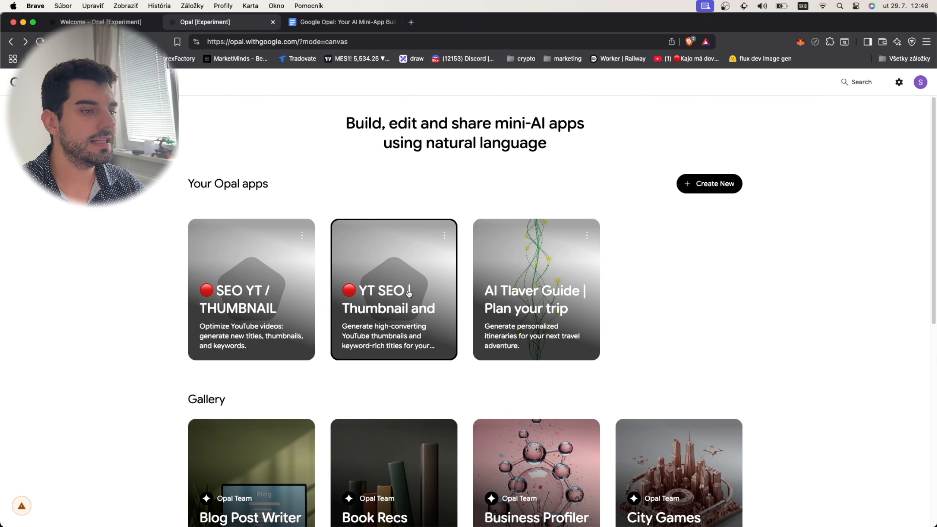
- Open the "YT SEO | Thumbnail and title generator" app and review the analyze_video_and_generate_textual_assets prompt
click(372, 304)
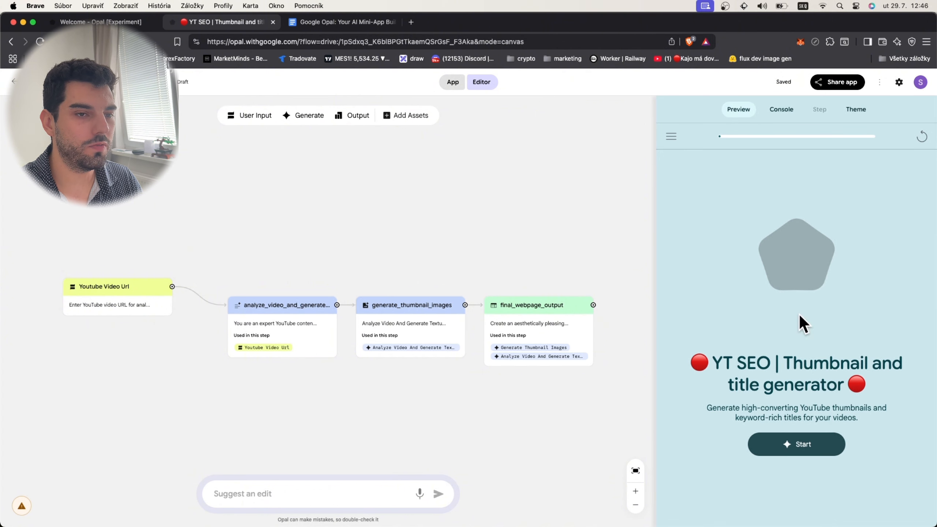
click(298, 343)
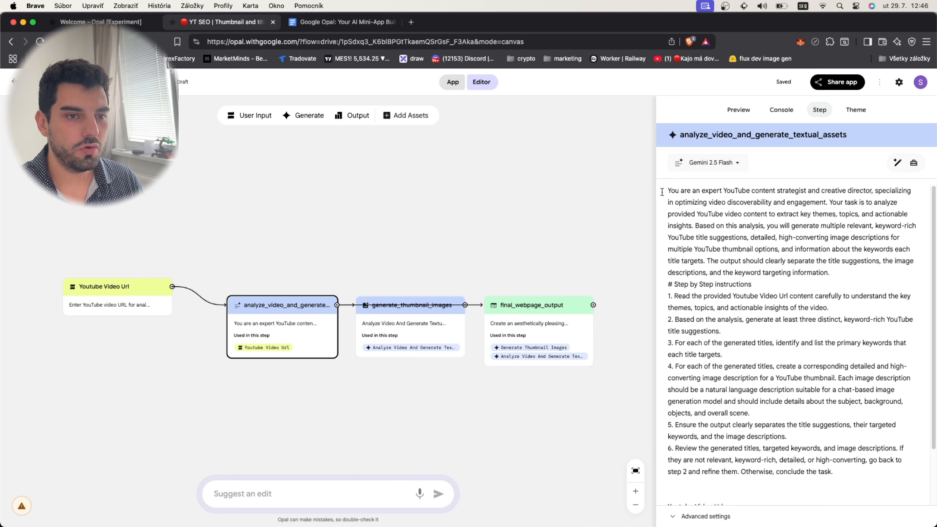
drag(667, 191, 898, 402)
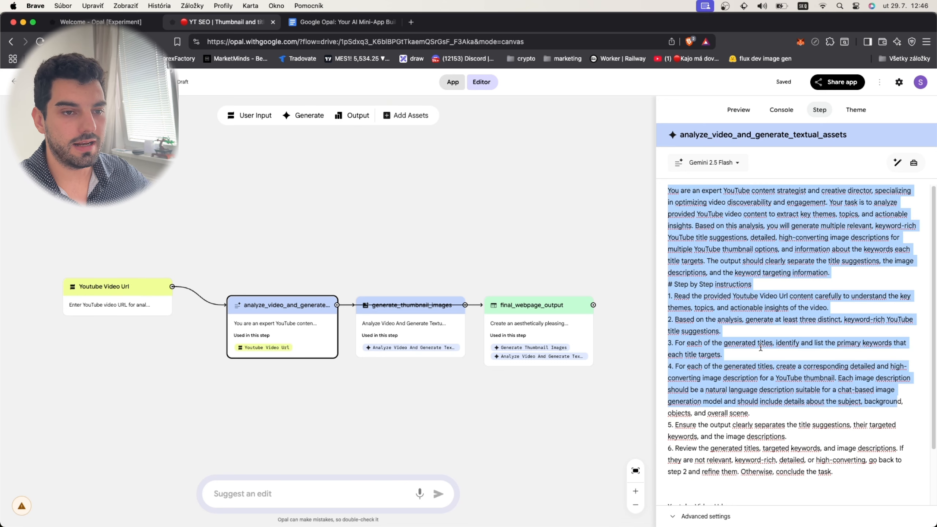
click(701, 240)
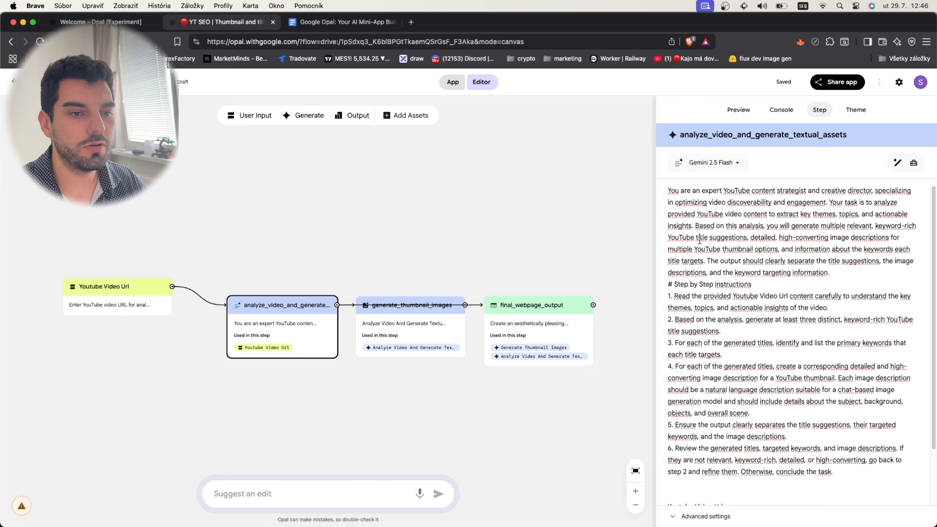
- Insert a second Youtube Video Url reference beside the existing one in the analysis step's prompt
scroll(745, 422, down, 2)
click(771, 469)
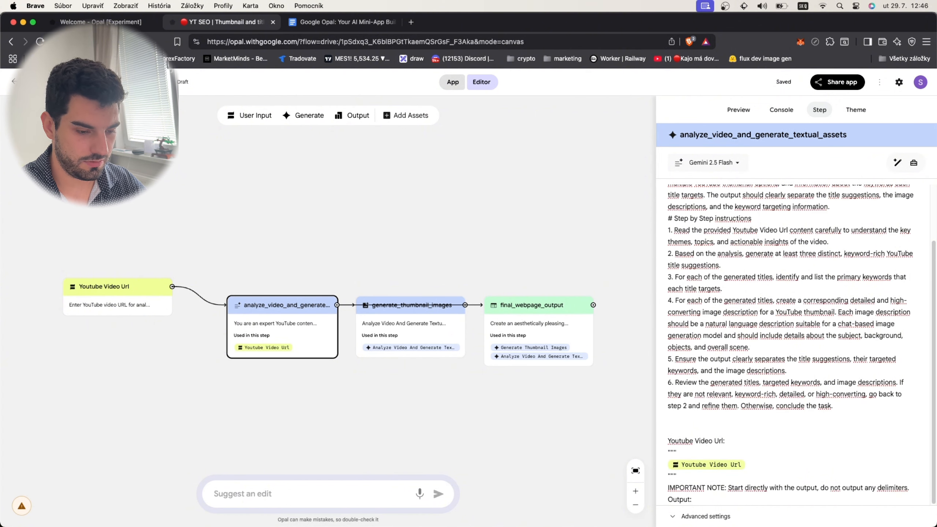
text(2)
key(BackSpace)
text(@)
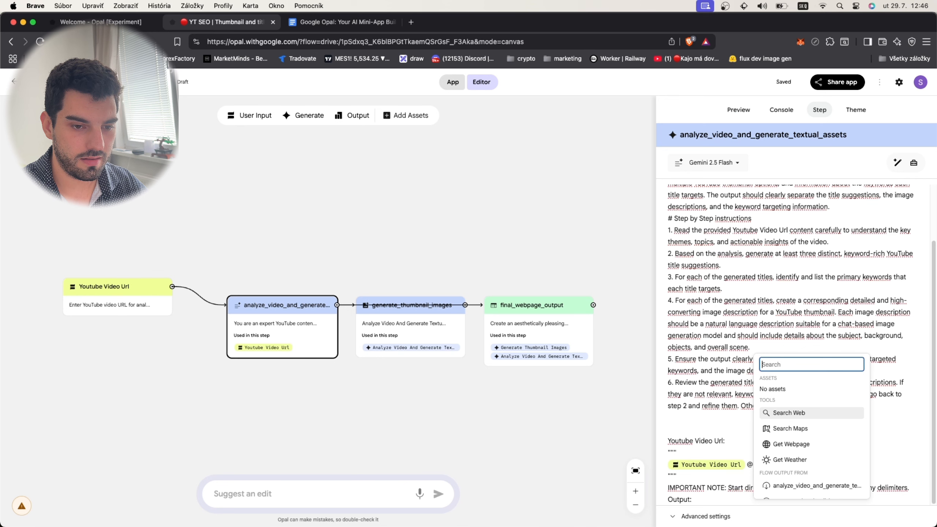
text(youtu)
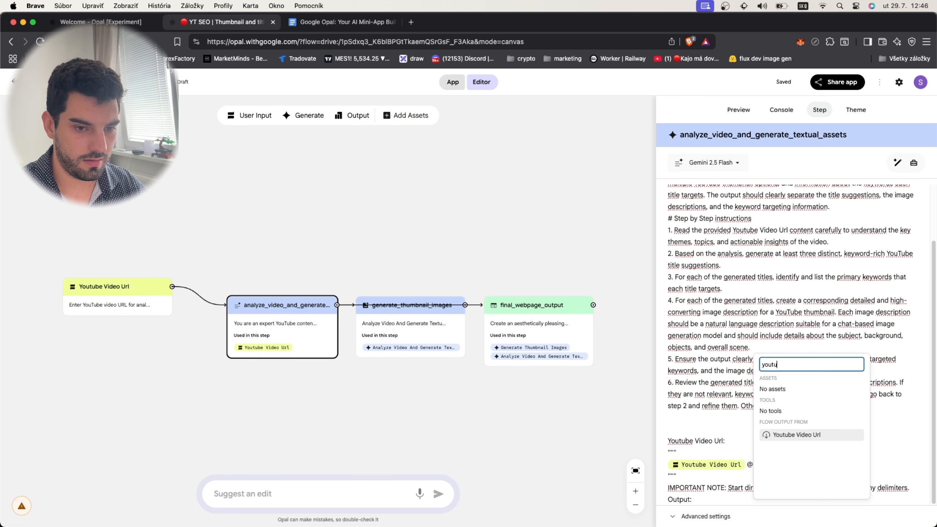
click(819, 437)
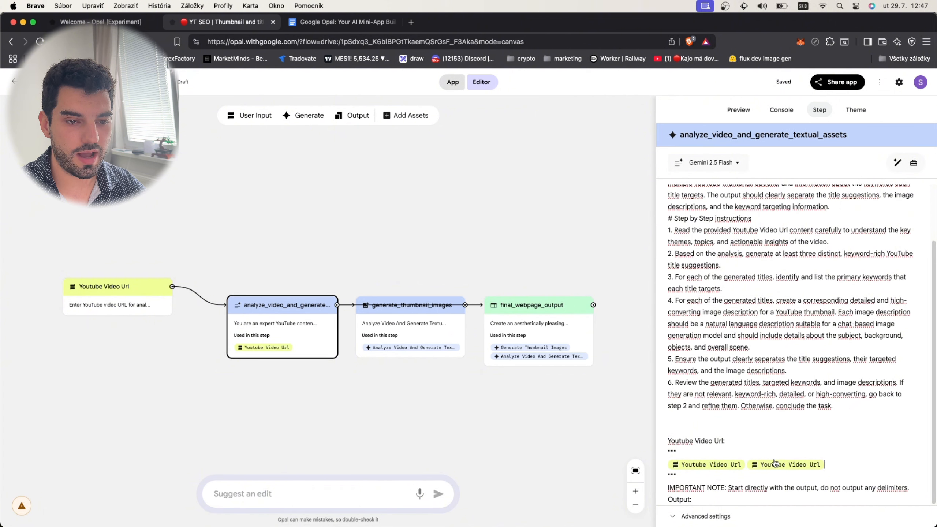
- Check the generate_thumbnail_images step's settings and start the app in the preview
click(462, 346)
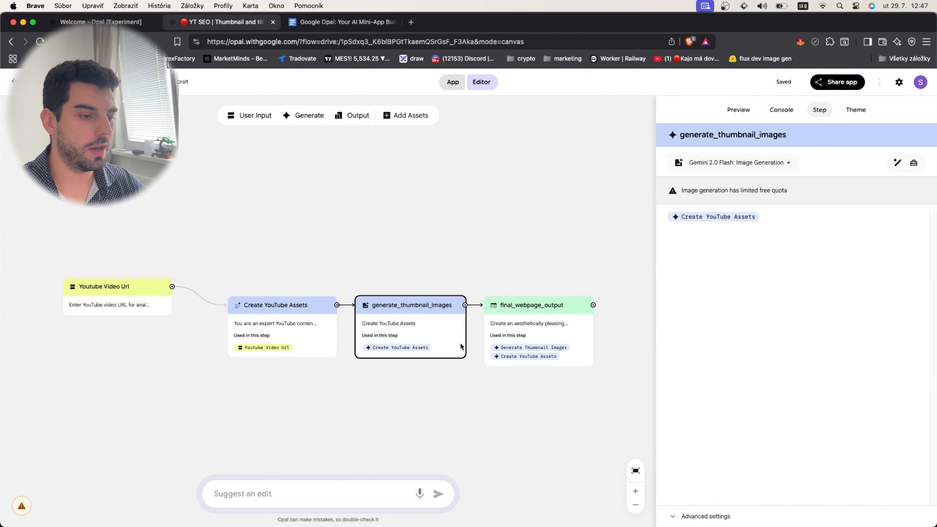
click(745, 116)
click(819, 111)
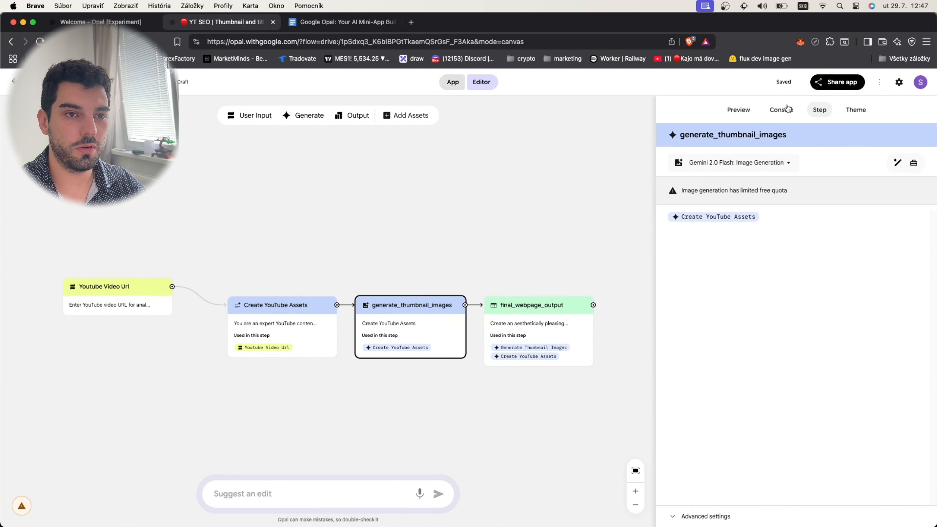
click(747, 110)
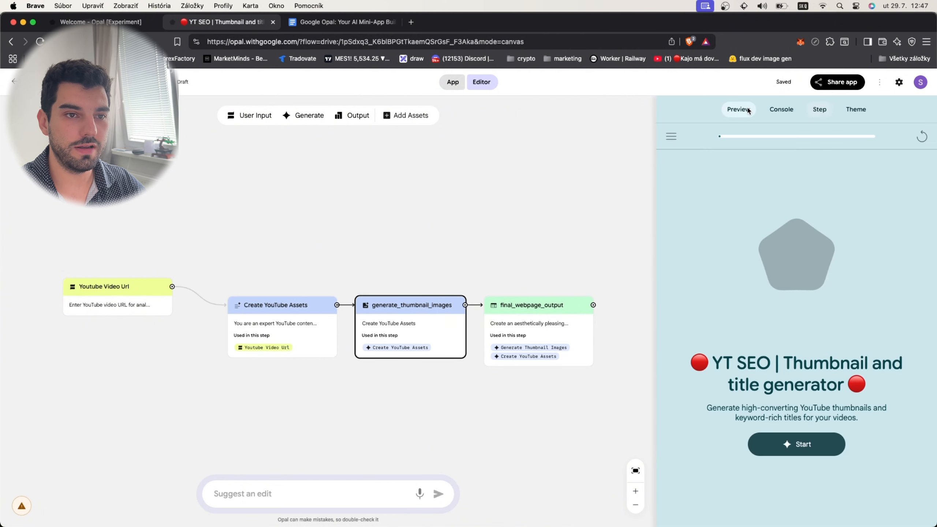
click(776, 451)
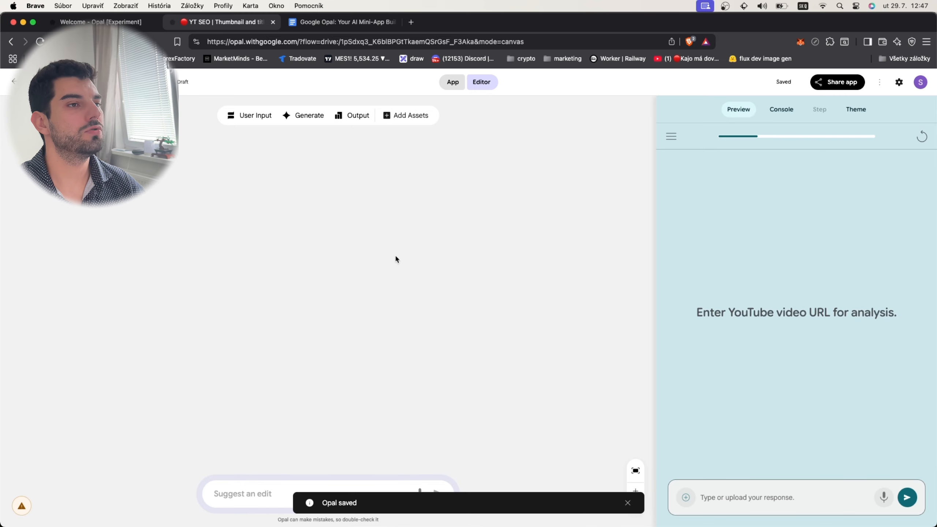
- Open the YouTube video "Connect Postgres to n8n in 3 minutes" in a new tab and copy its URL
click(410, 22)
text(youtube.com/watch?v=LJfIHKOINy4)
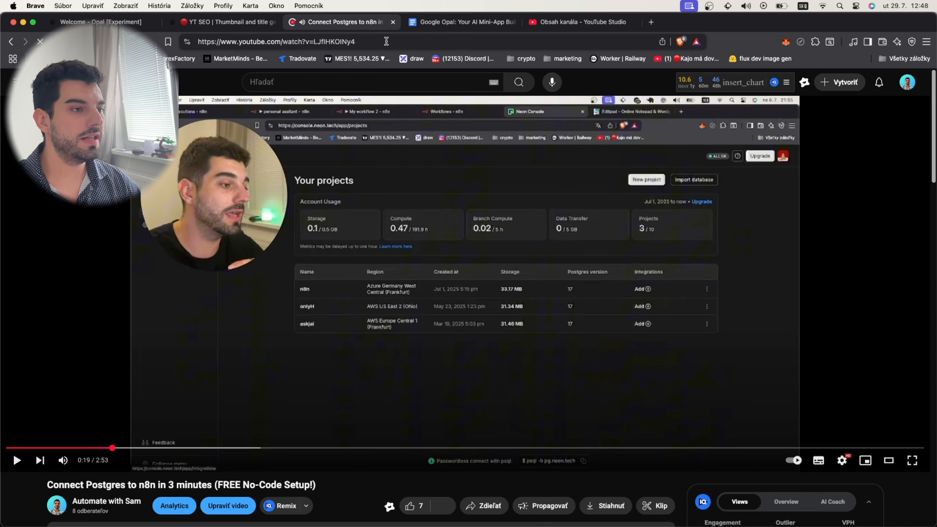
click(387, 41)
key(super+c)
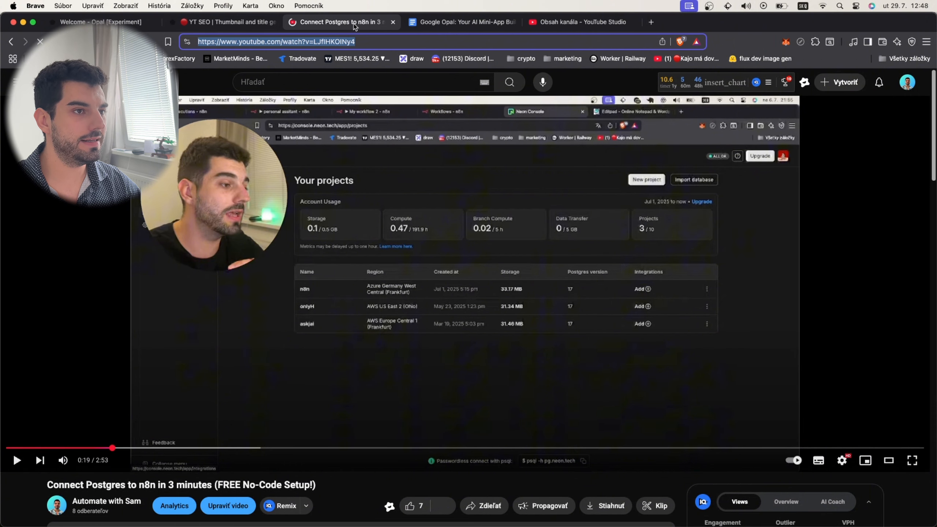
click(392, 23)
- Return to the thumbnail generator app and submit the copied YouTube video URL for analysis
click(129, 22)
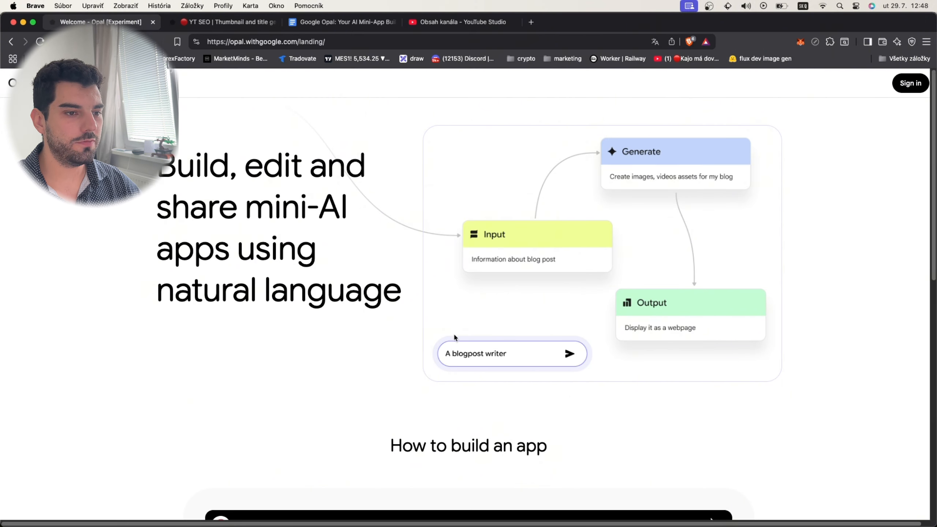
click(189, 13)
key(super+v)
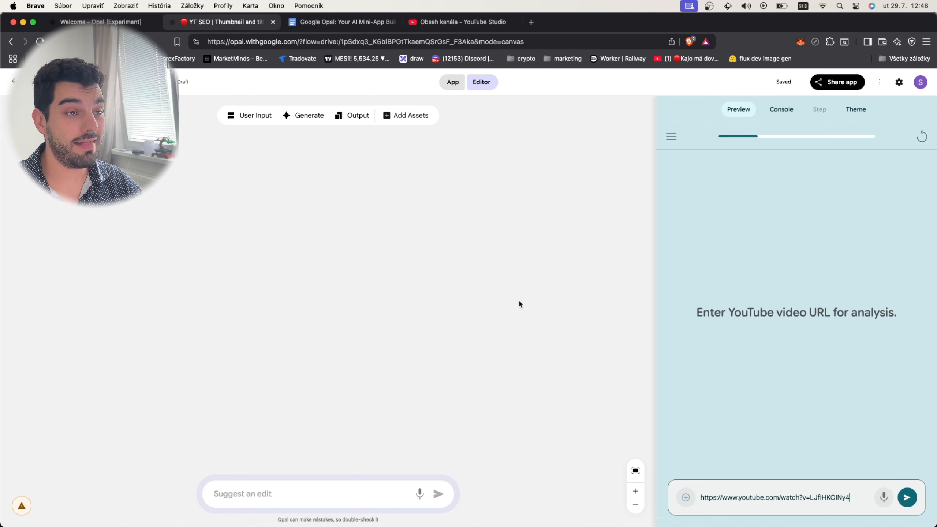
key(Return)
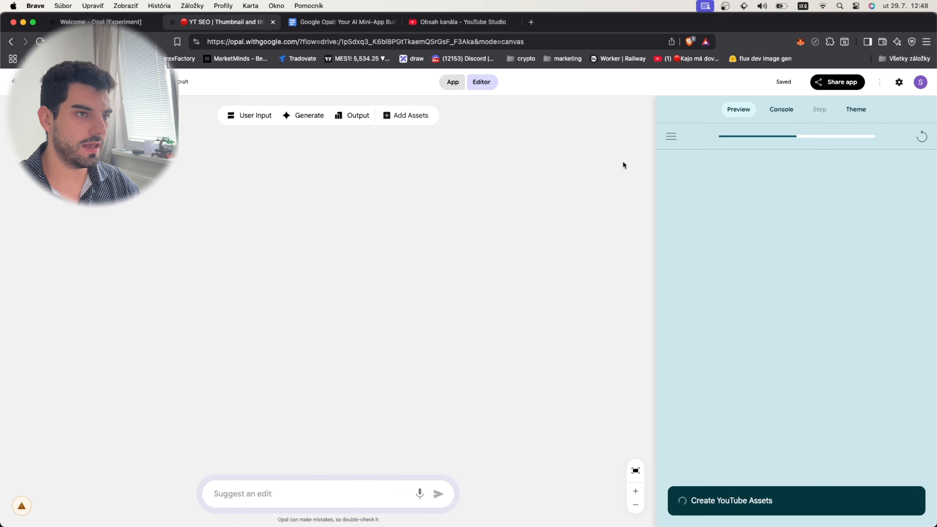
- Check the running Create YouTube Assets step and its Gemini model call in the console
click(790, 117)
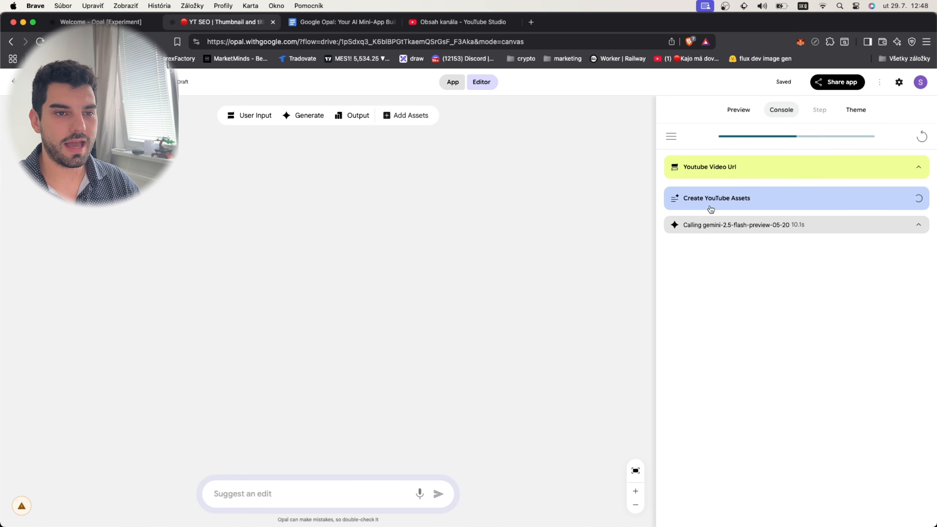
click(782, 226)
click(730, 233)
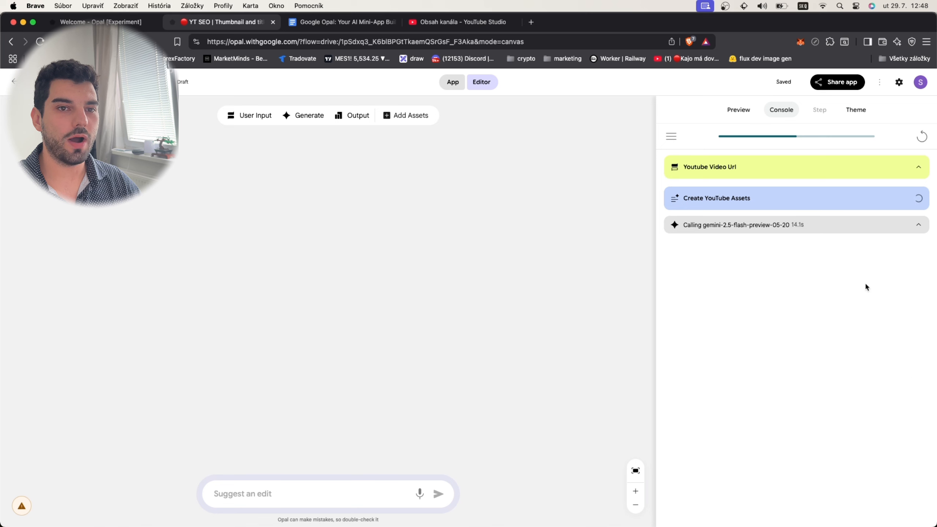
- Return to the preview and review the generated thumbnails and titles, highlighting the first suggested title
click(737, 118)
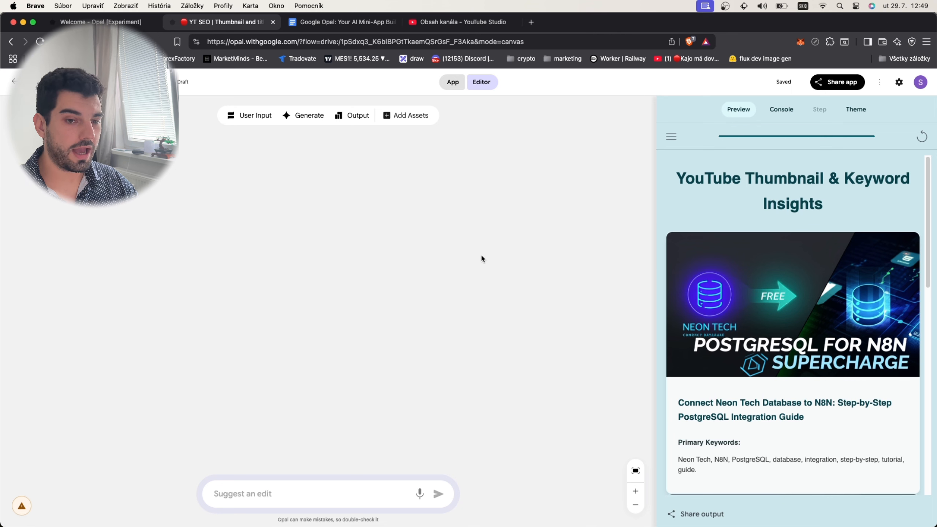
scroll(694, 207, down, 5)
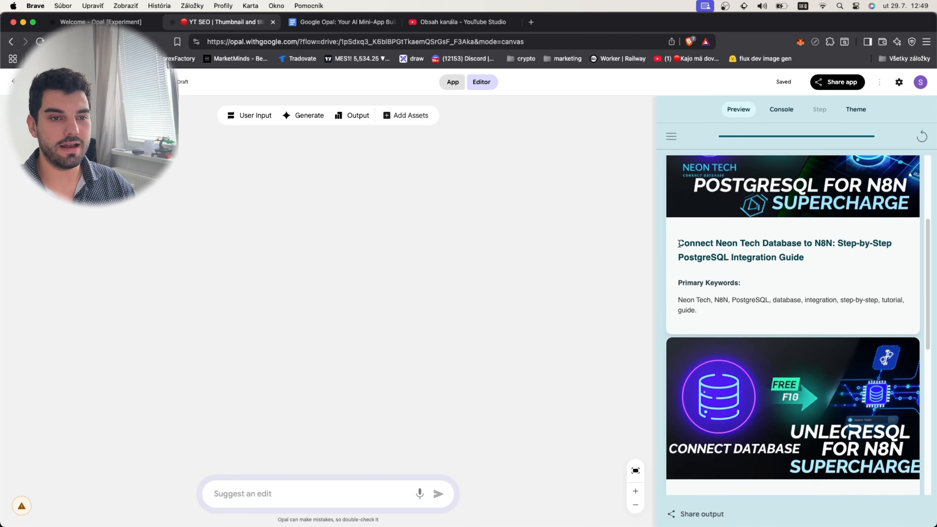
drag(678, 245, 809, 259)
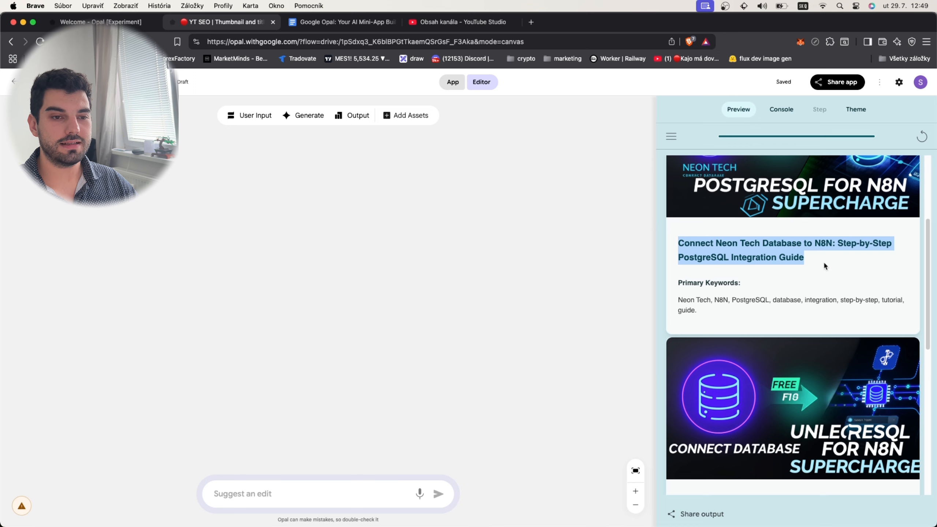
- Review the remaining generated thumbnails, titles and keywords, highlighting the first suggestion's primary keywords and the last suggested title
drag(672, 300, 785, 324)
scroll(785, 325, down, 10)
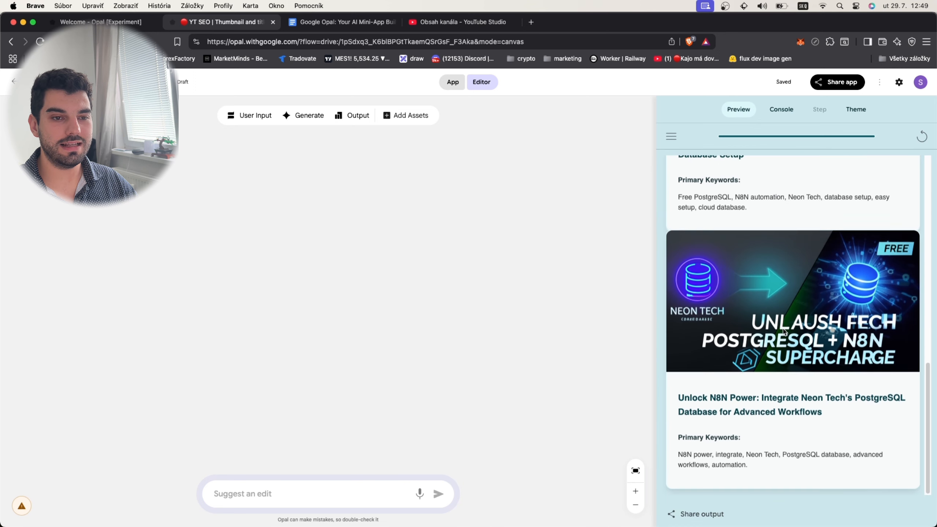
scroll(783, 333, up, 10)
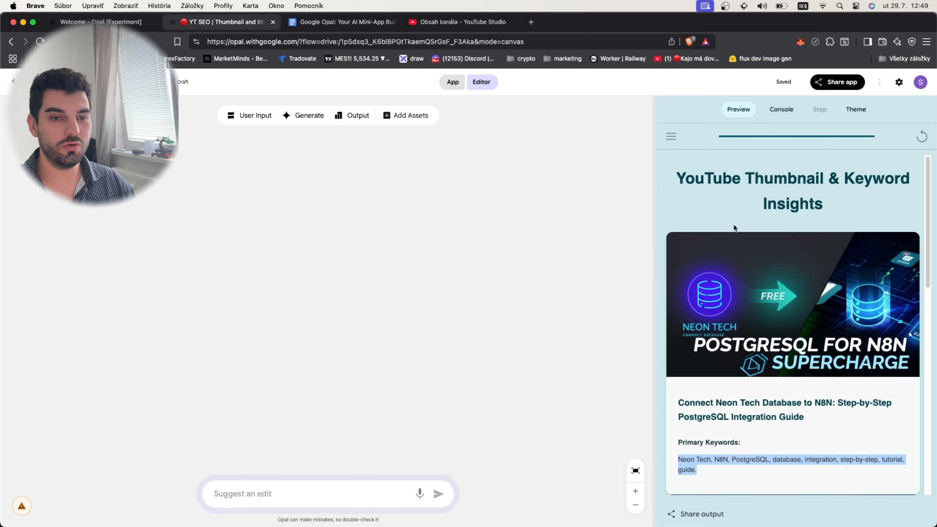
scroll(761, 341, down, 12)
drag(827, 417, 778, 381)
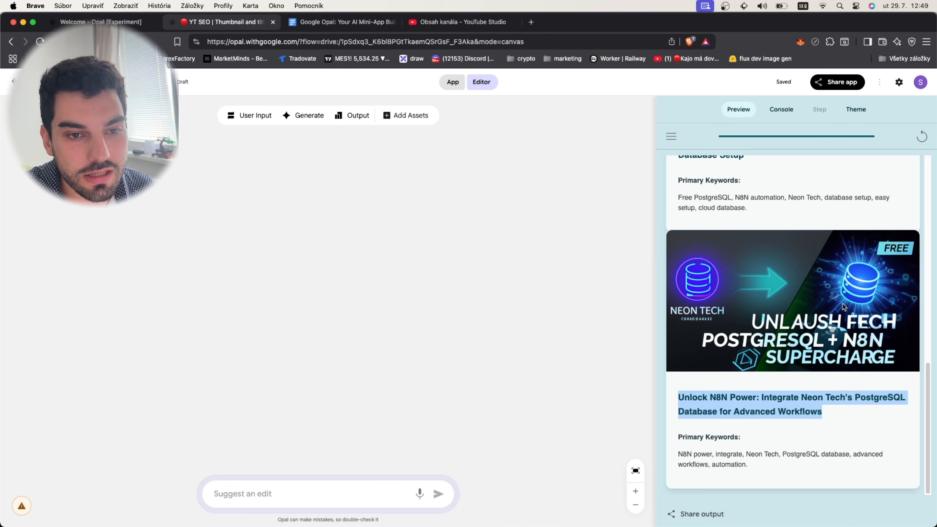
scroll(753, 273, up, 10)
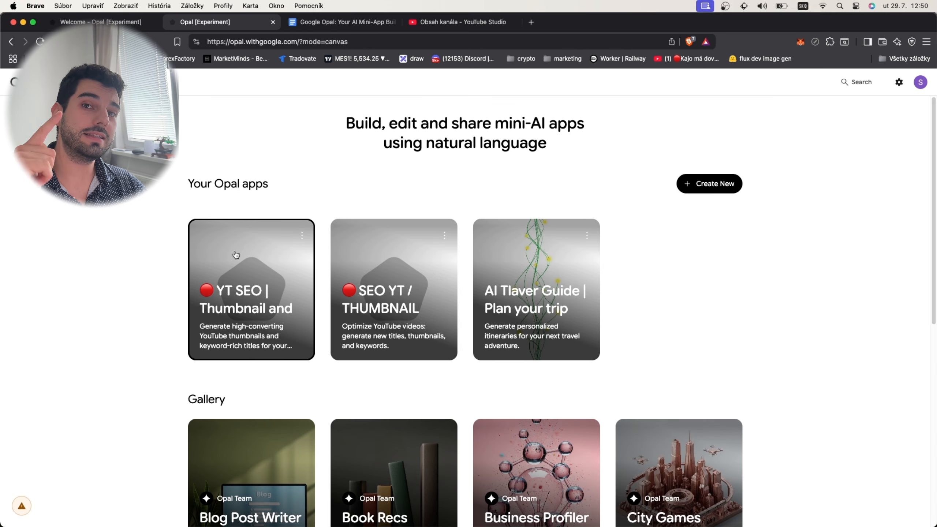
- Open the AI travel guide app from the Opal apps overview, start it and submit Paris as the travel destination
click(522, 278)
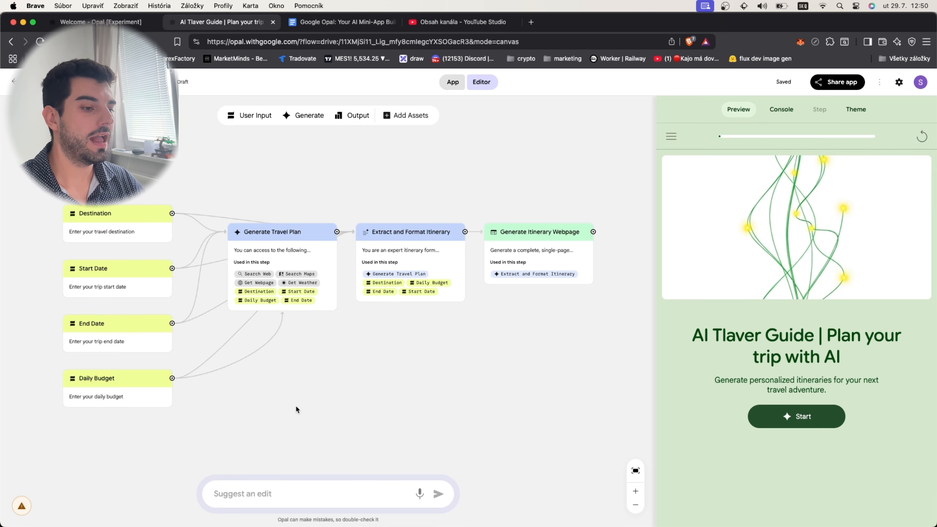
click(824, 421)
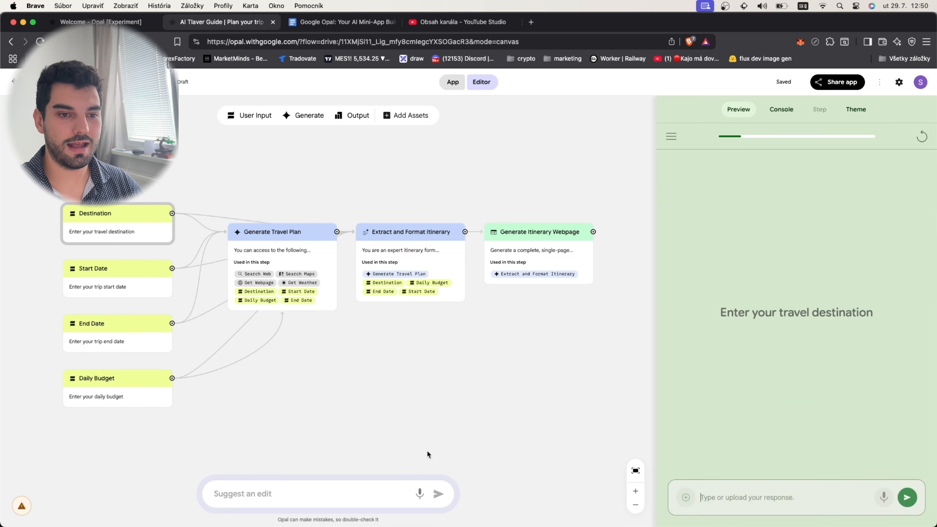
click(751, 502)
text(Paris)
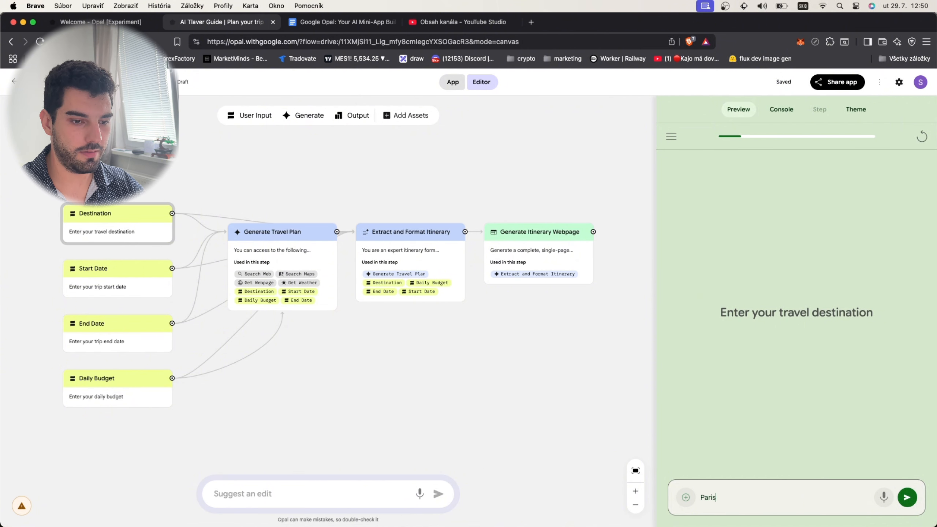
key(Return)
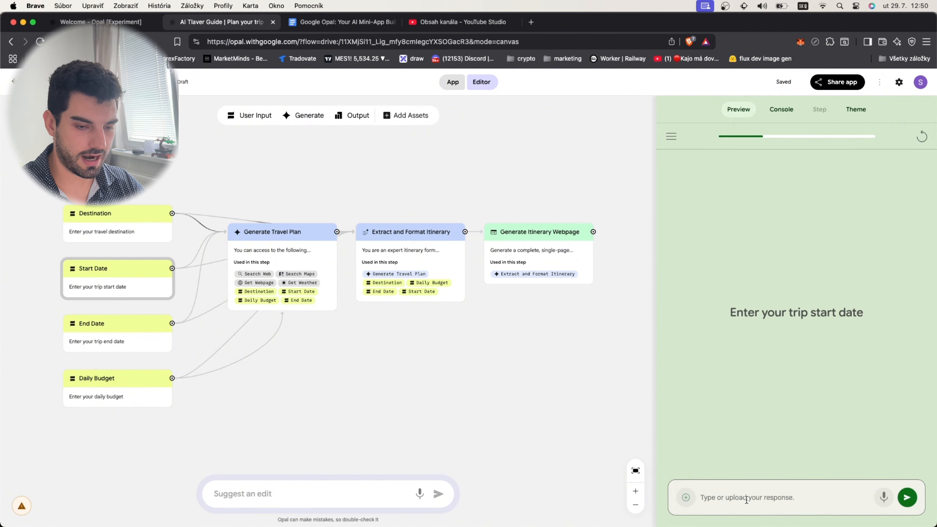
- Submit 1 august 2025 as the trip start date
text(1 augs)
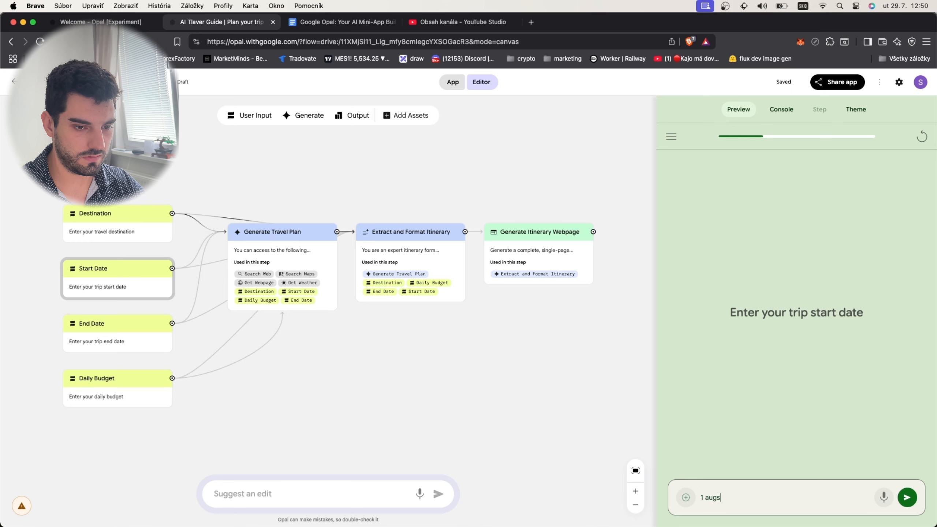
key(BackSpace)
text(ust 2025)
key(Return)
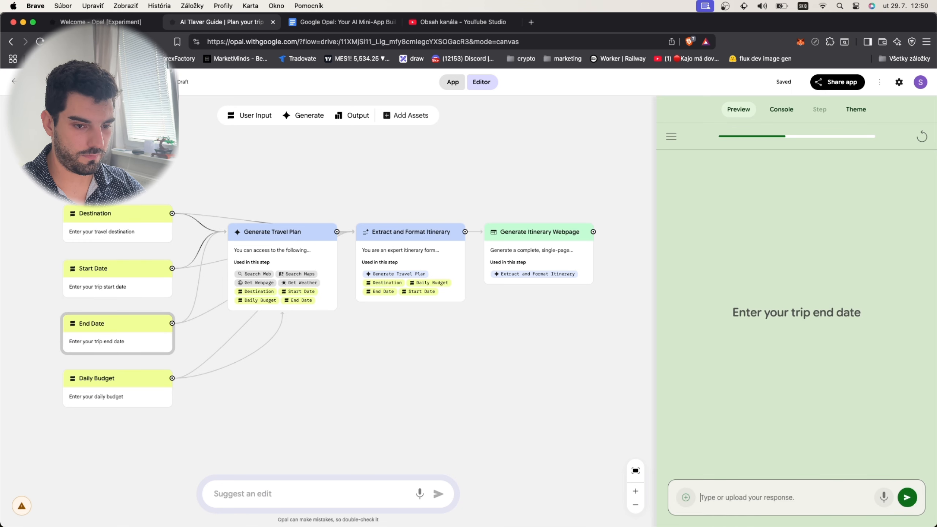
- Submit 15 august 2025 as the trip end date and 1000 as the daily budget
text(15 august 2025)
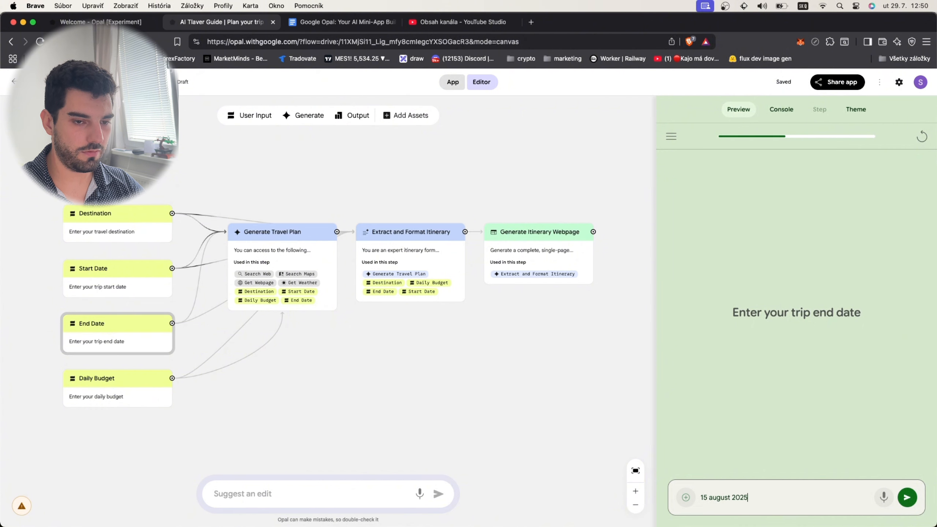
key(Return)
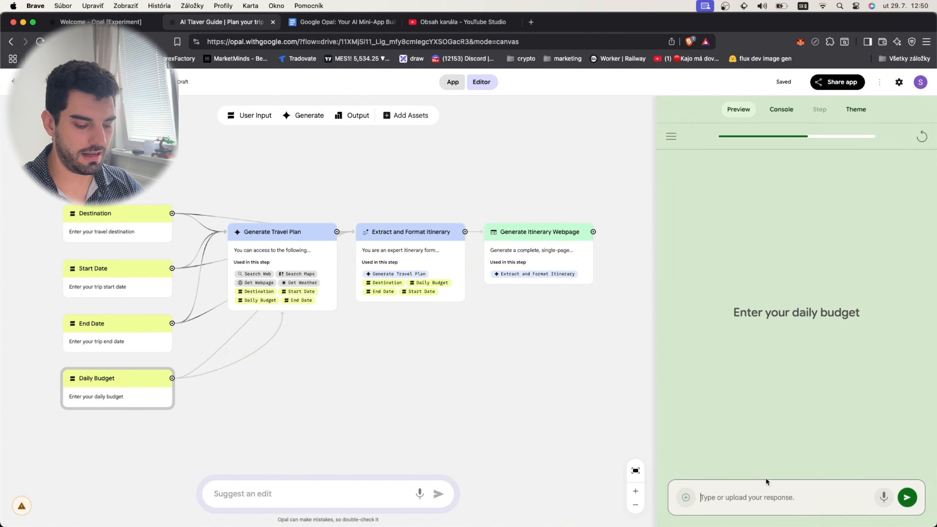
text(1000)
key(Return)
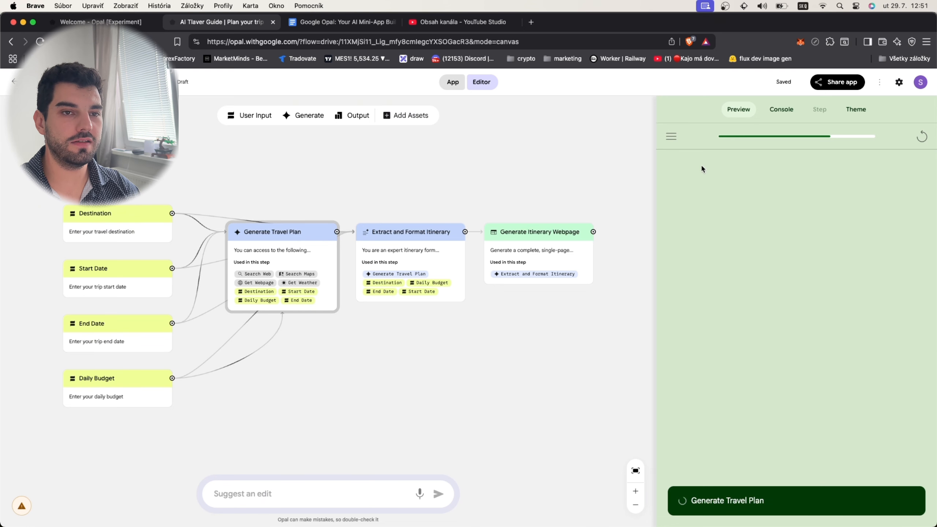
- Check the progress of the Generate Travel Plan step in the console and the current task description in the preview
click(782, 109)
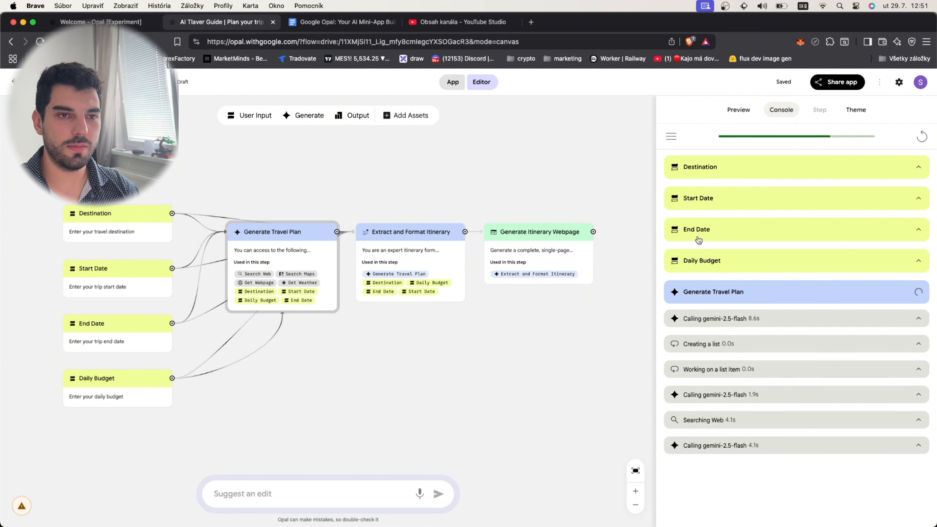
click(739, 111)
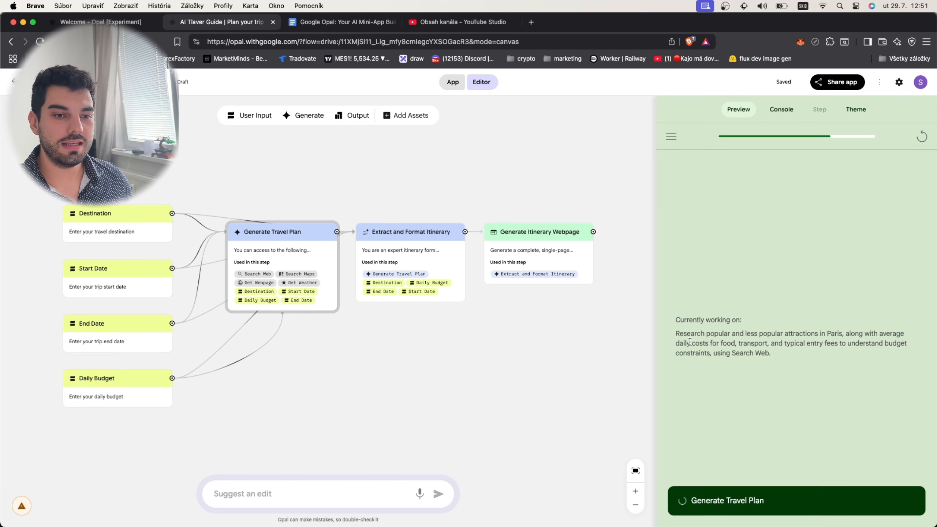
drag(676, 323, 831, 355)
click(832, 358)
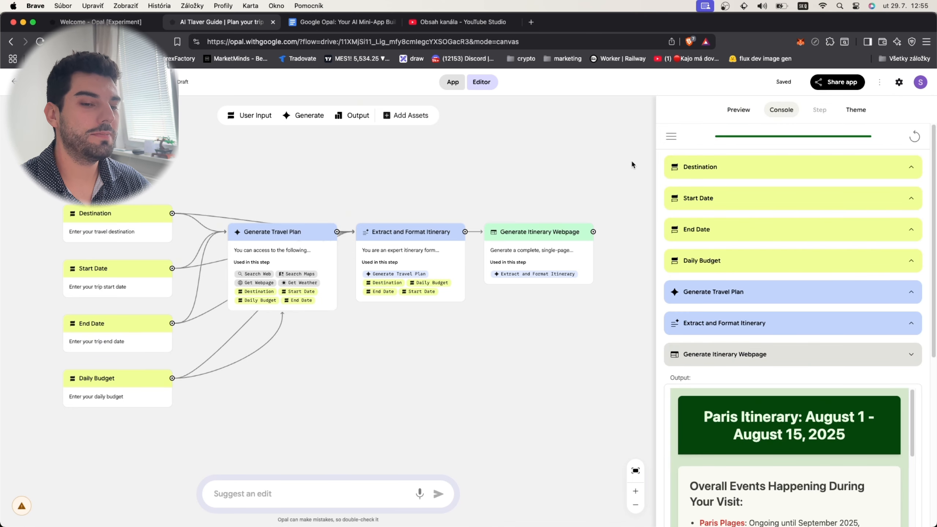
- Review the generated Paris itinerary in the preview, highlighting the Day 3 heading and its recommendations
click(736, 110)
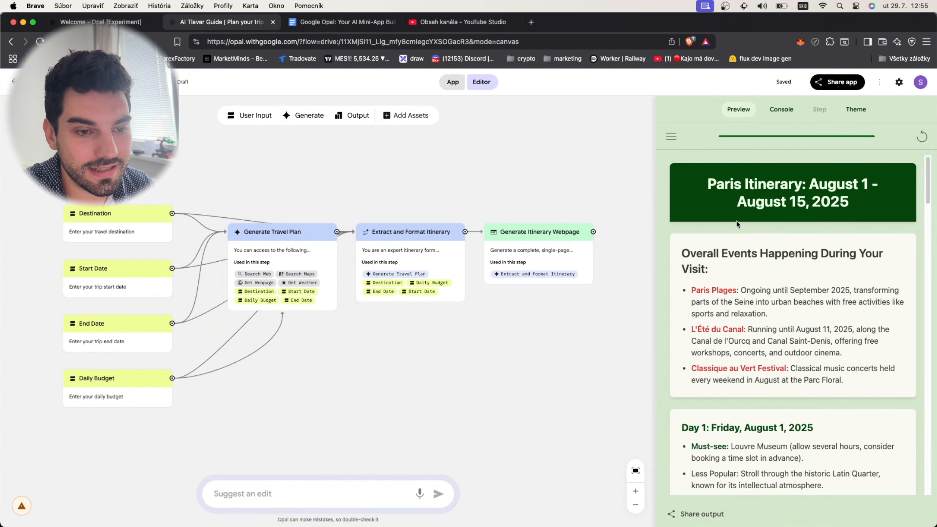
scroll(738, 221, down, 10)
drag(682, 224, 838, 244)
click(751, 266)
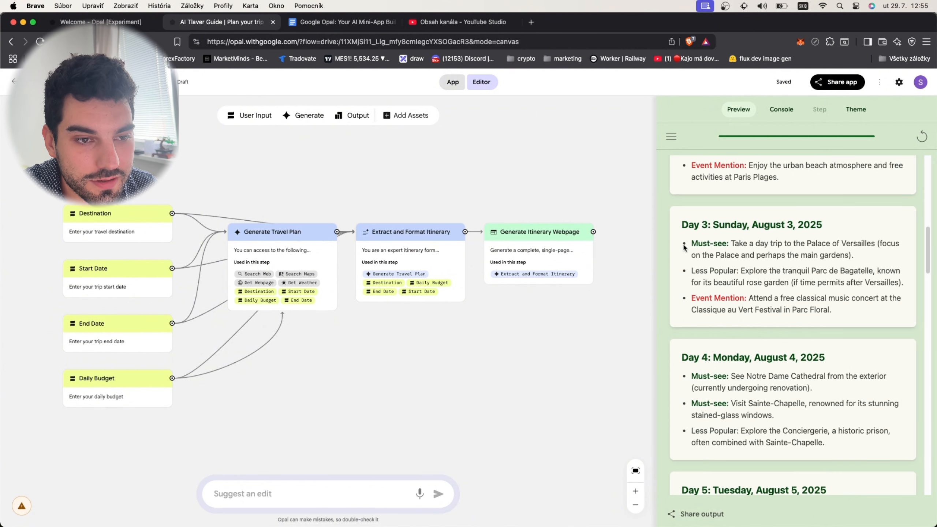
drag(684, 248, 747, 282)
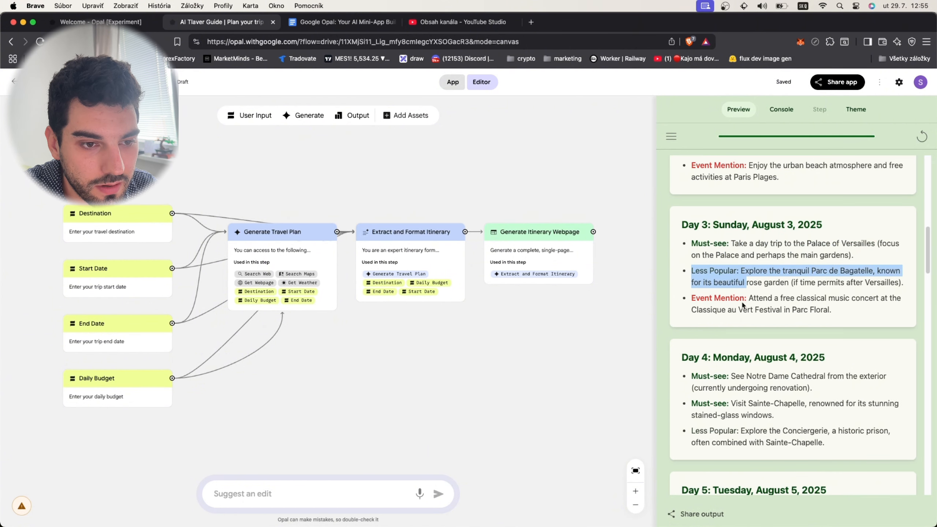
drag(692, 295, 773, 311)
click(910, 312)
- Look through the remaining itinerary days up to Day 15 and copy the itinerary to the clipboard
scroll(816, 314, up, 1)
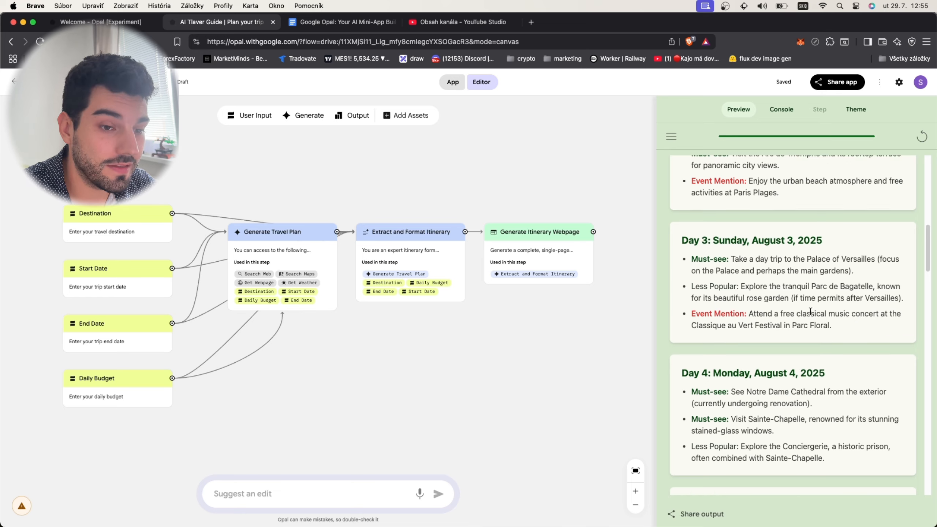
scroll(806, 313, down, 2)
scroll(805, 312, down, 20)
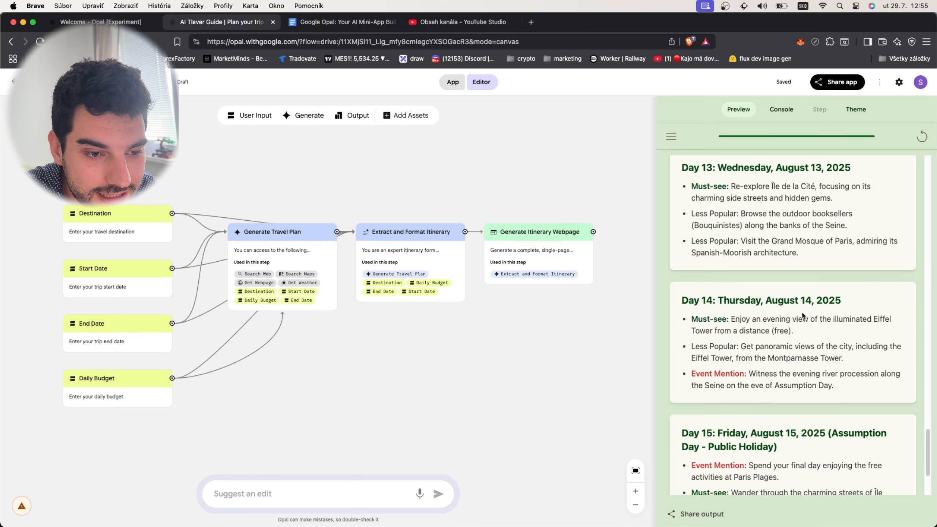
click(787, 459)
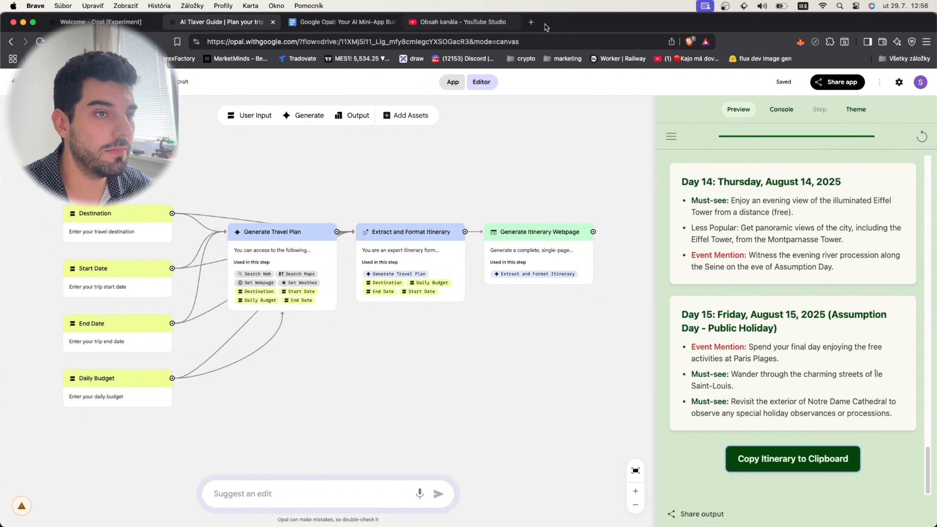
click(531, 21)
key(super+v)
key(super+w)
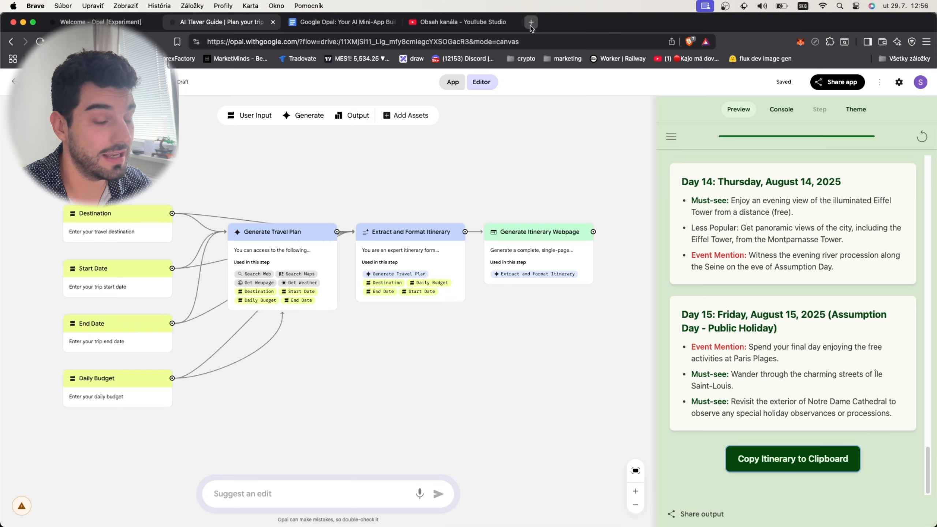
- Open paste.sh in a new tab, paste the copied Paris itinerary into the blank paste and look over the text
key(super+t)
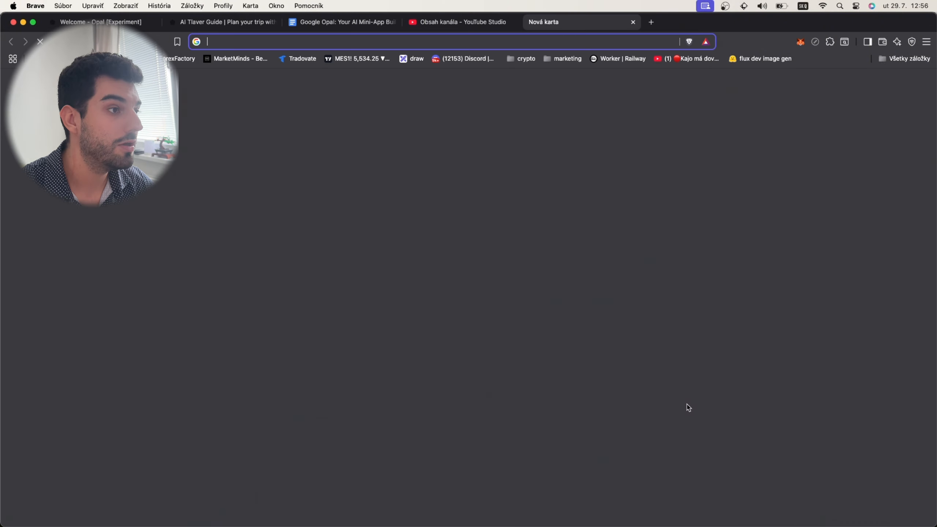
text(paste.sh)
key(Return)
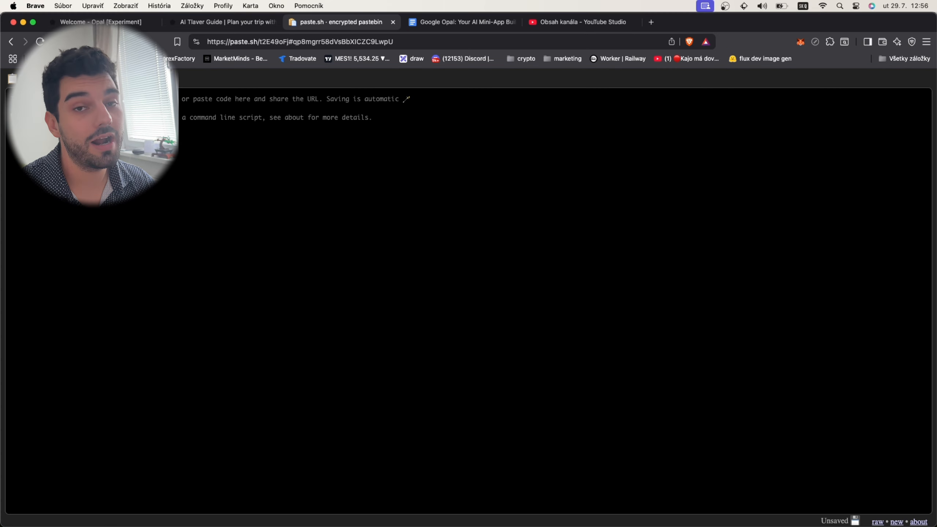
click(356, 135)
key(super+v)
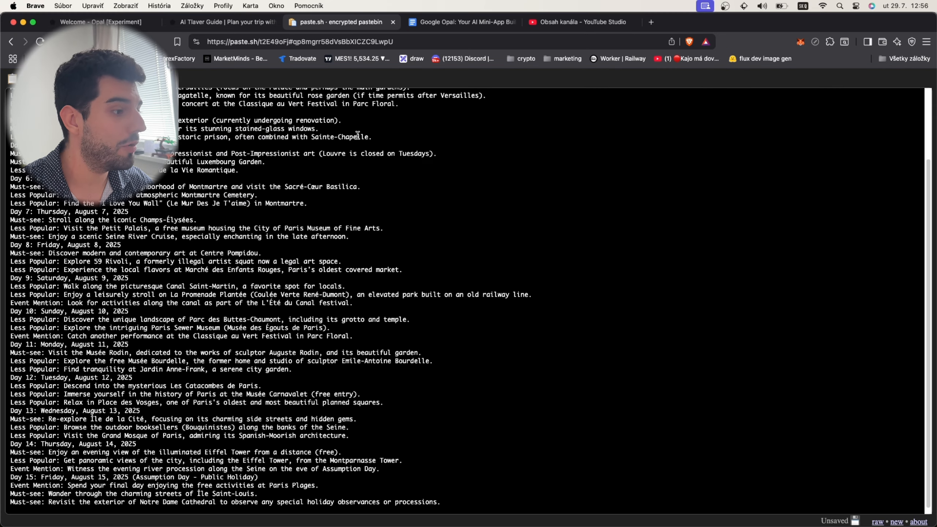
scroll(346, 134, up, 5)
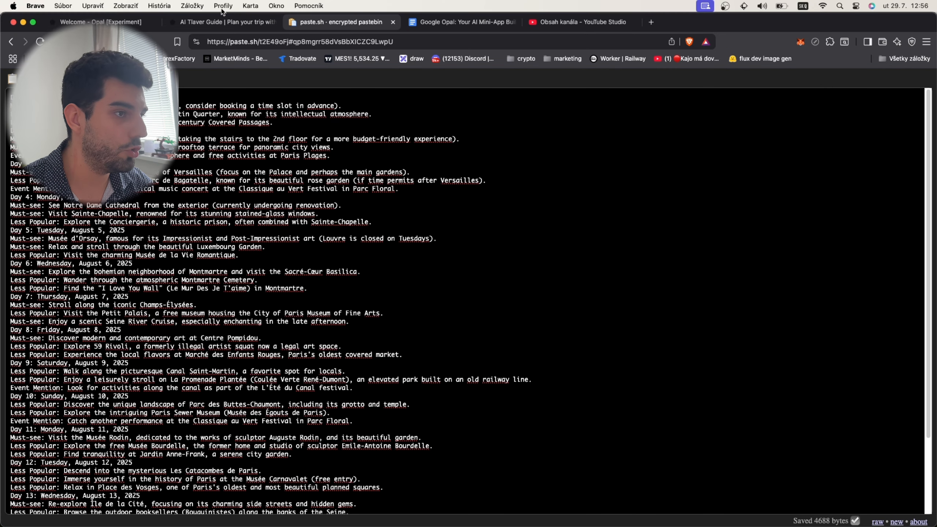
- Return to the travel guide app and look back through the itinerary's earlier days in the preview
click(222, 22)
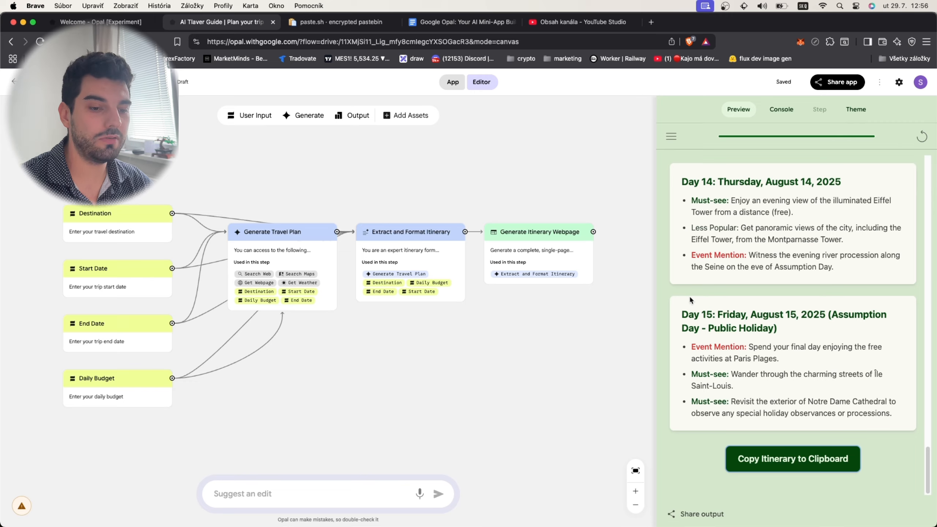
scroll(689, 294, up, 20)
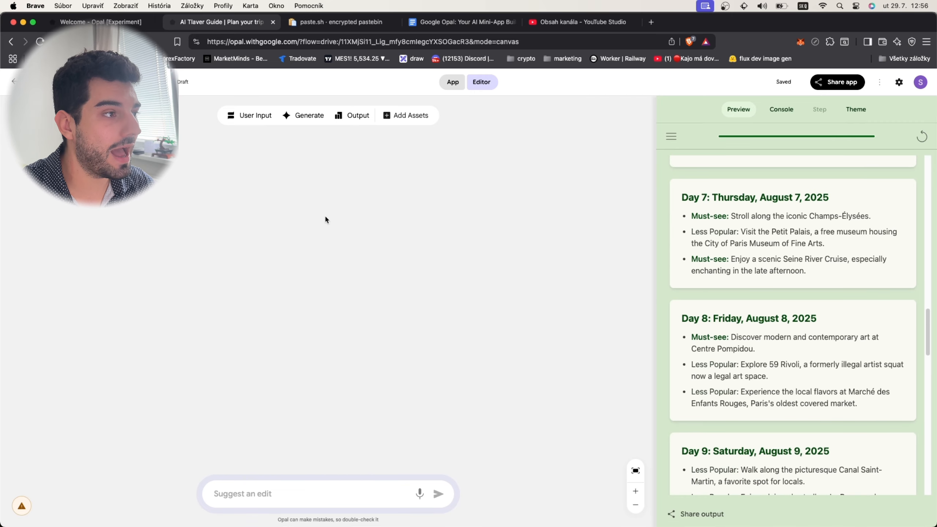
scroll(845, 255, up, 15)
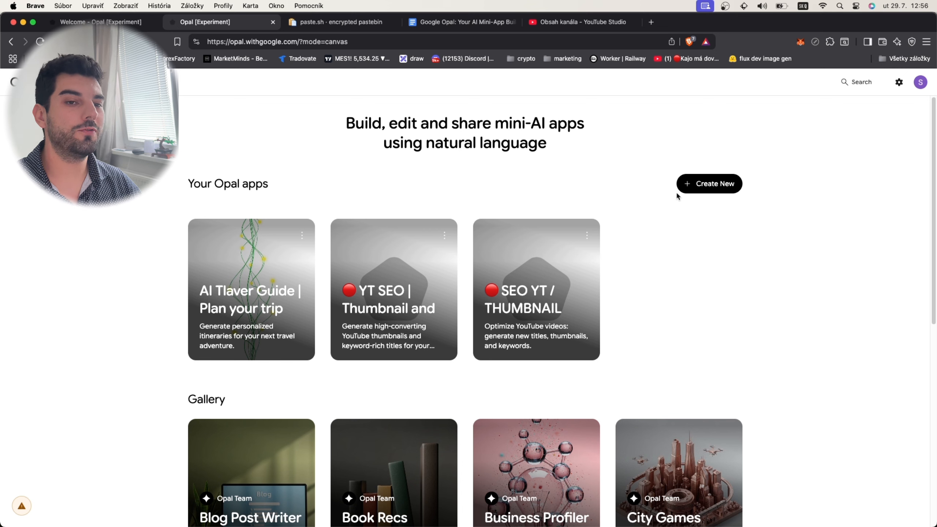
- Create a new blank Opal app, place a trial User Input step on the canvas and delete that step
click(703, 184)
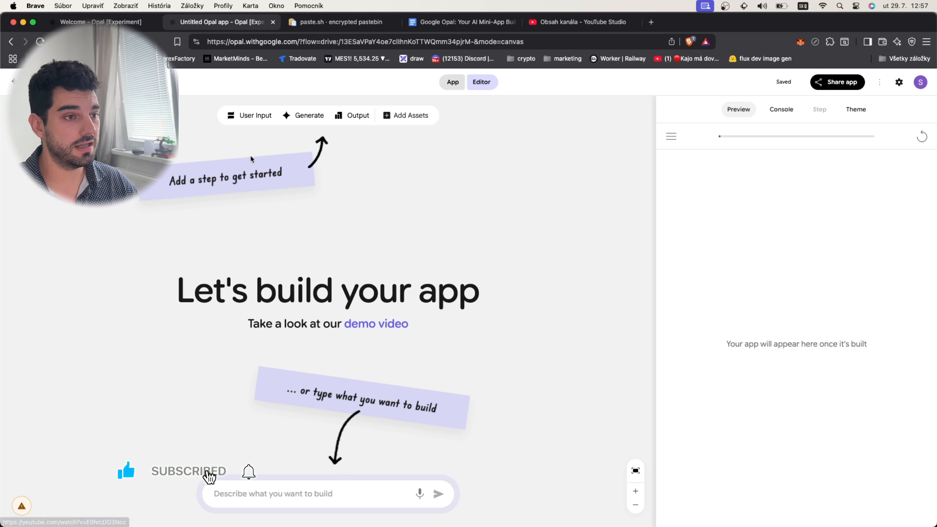
drag(249, 115, 349, 275)
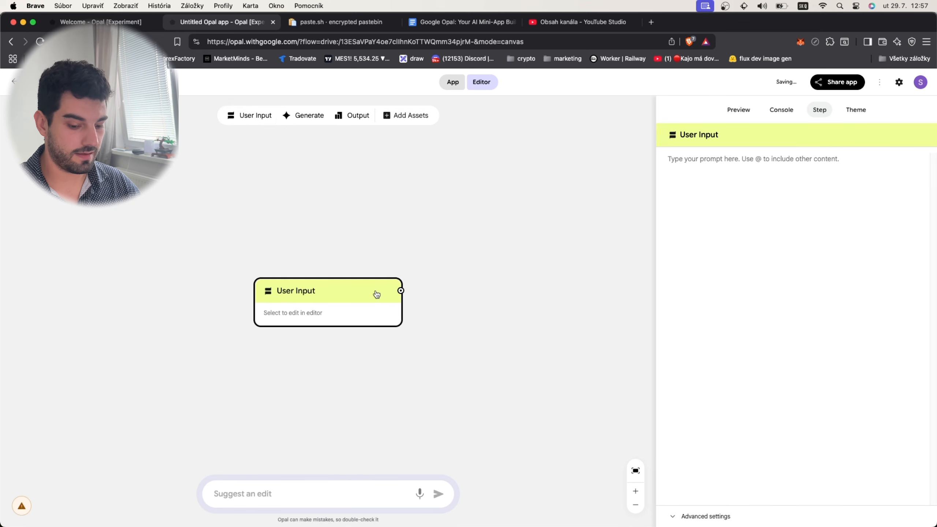
key(BackSpace)
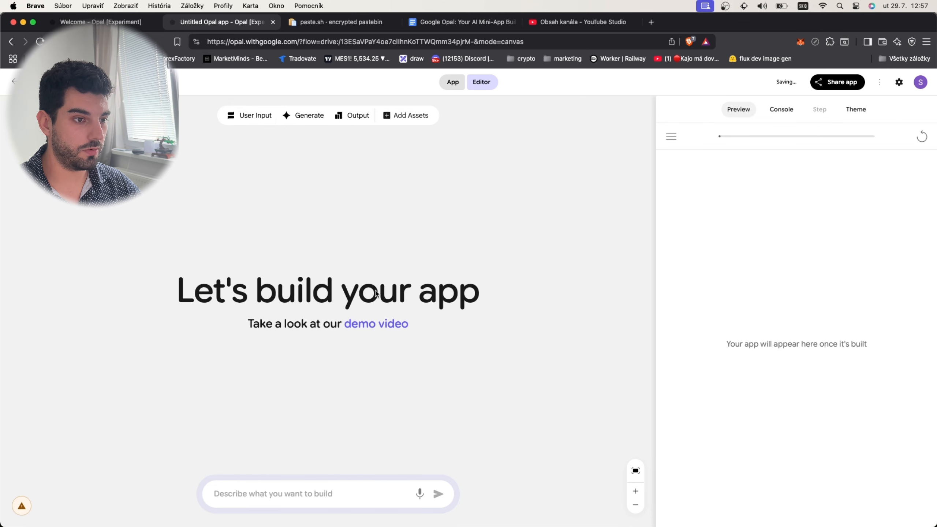
- Begin the app description with "write me an app that will recomend movies to user based on movies that he provides."
click(312, 484)
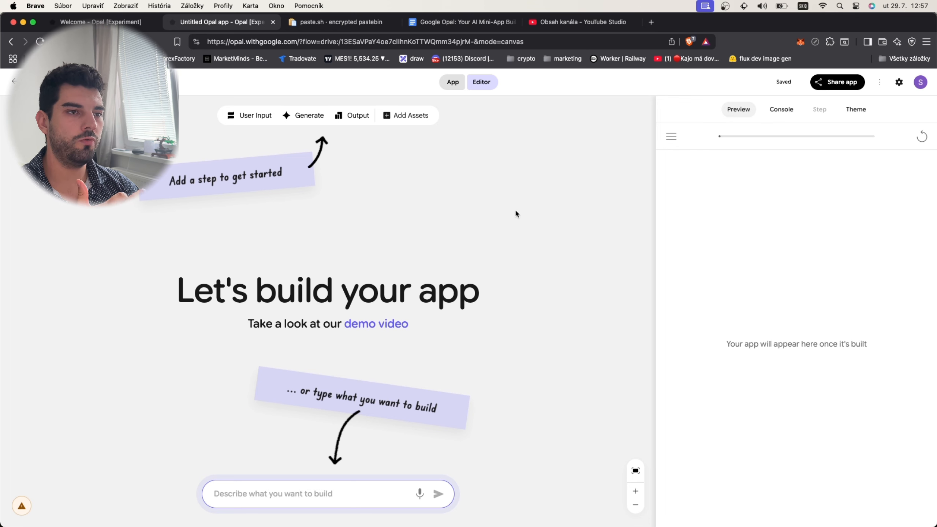
text(wr)
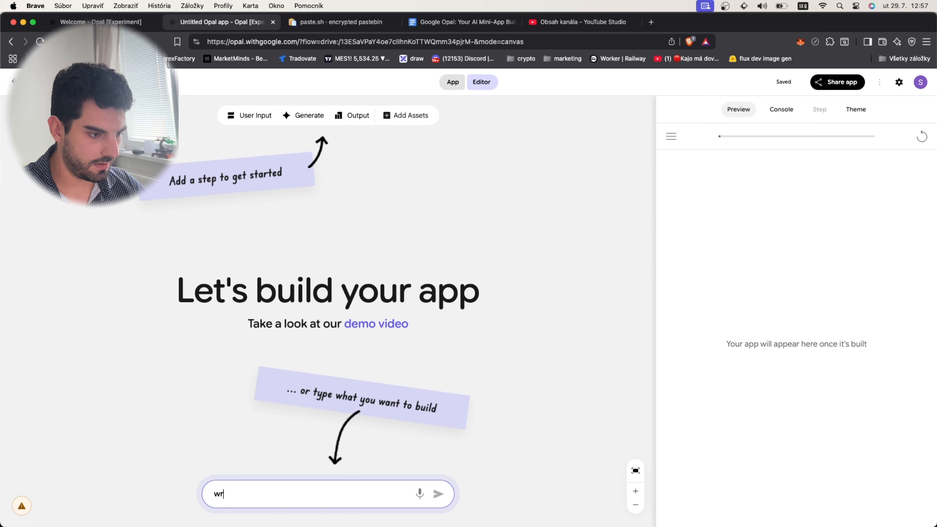
text(ite me an app t)
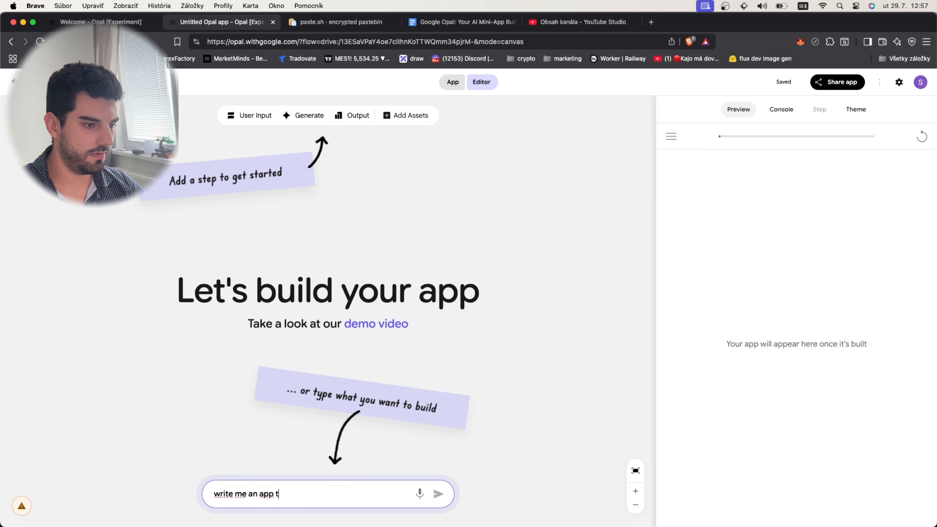
text(hat will)
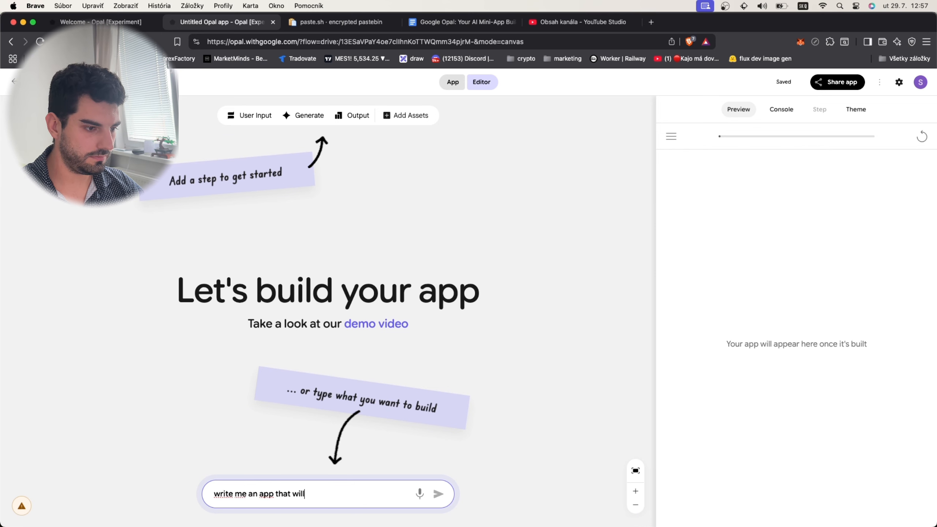
text( recomend )
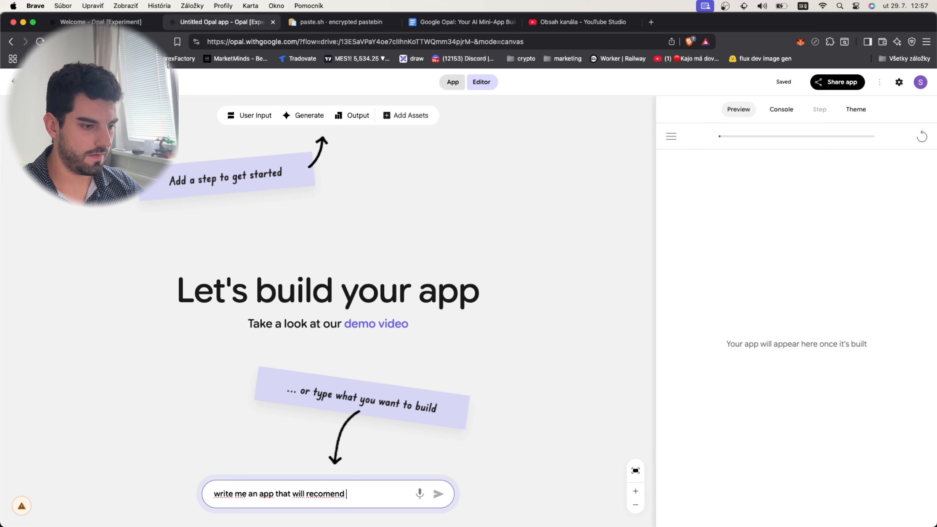
text(movies to suer)
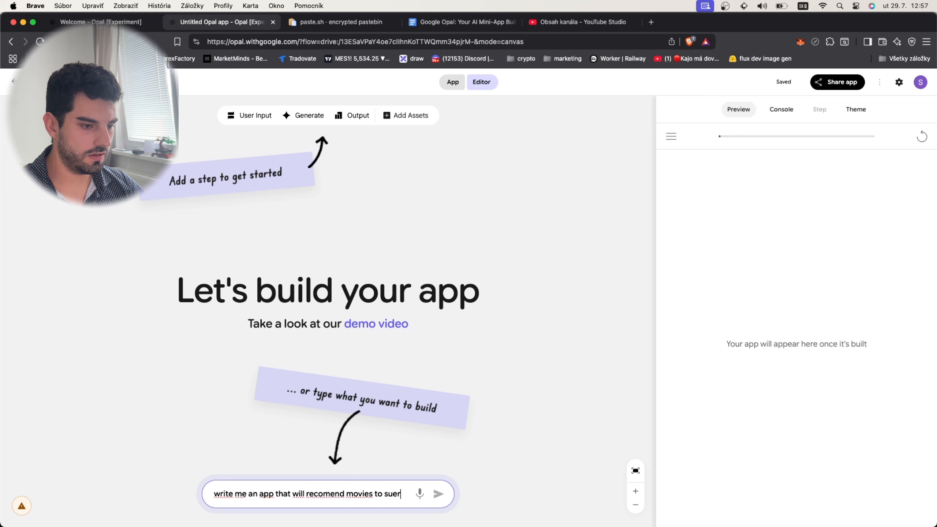
key(BackSpace)
key(BackSpace)
key(BackSpace)
key(BackSpace)
text(user base)
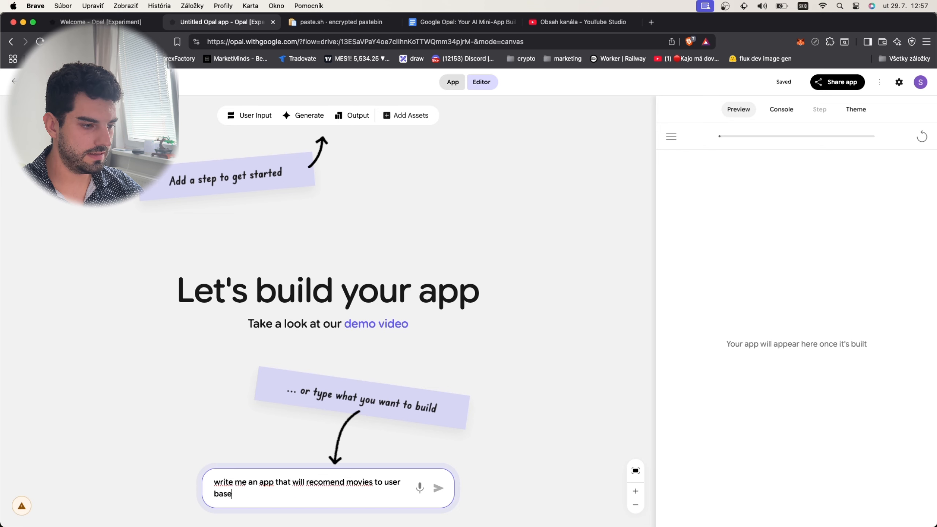
text(d on movies t)
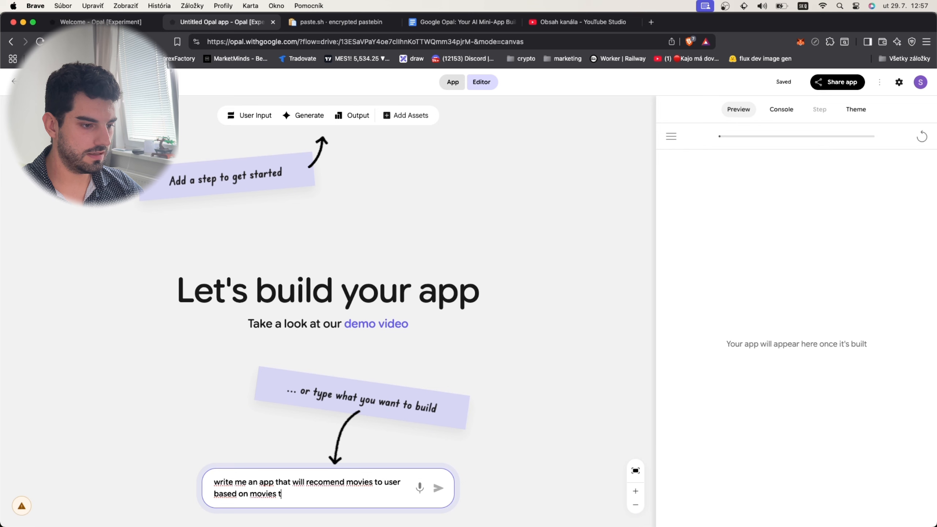
text(hat he provieds)
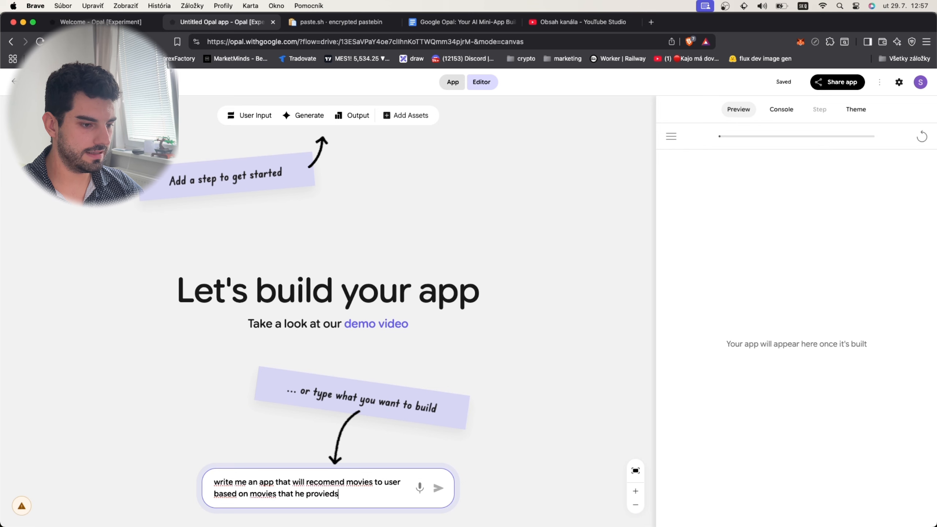
key(BackSpace)
key(BackSpace)
key(BackSpace)
text(des. )
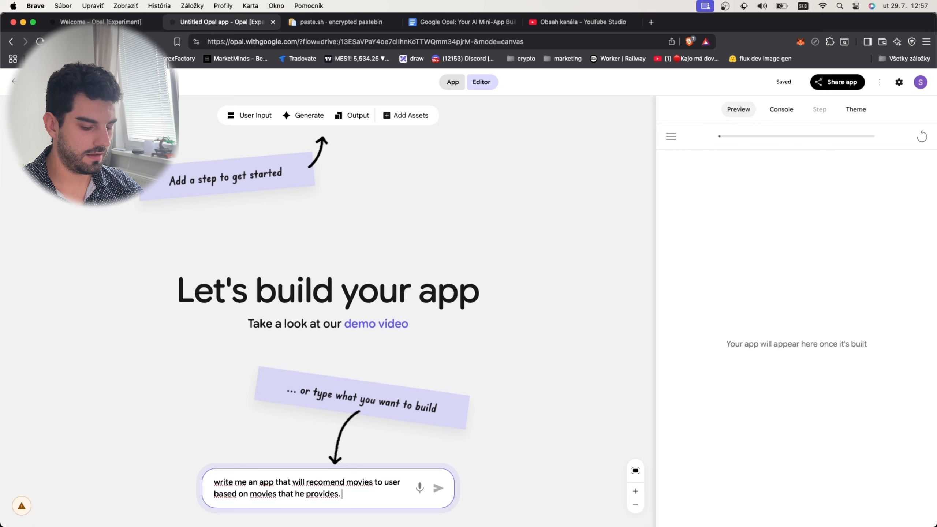
text(IF poss)
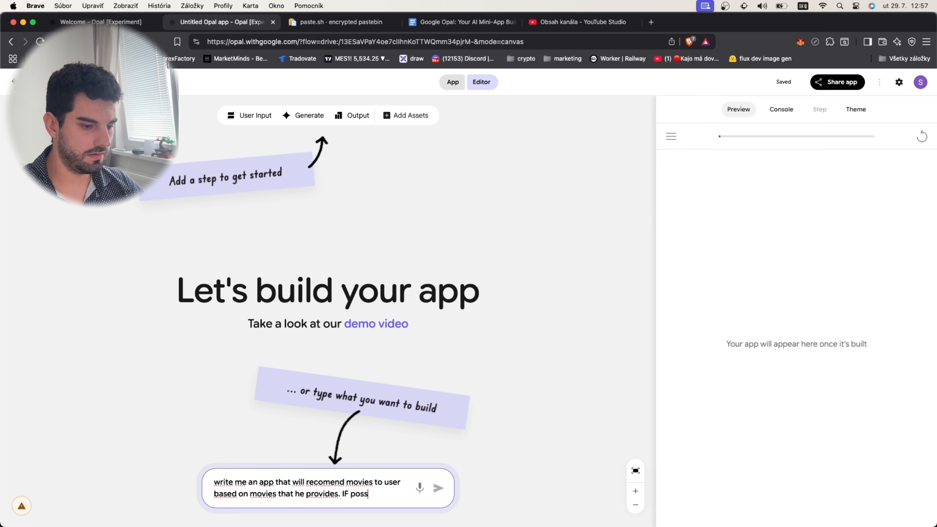
text(ible,)
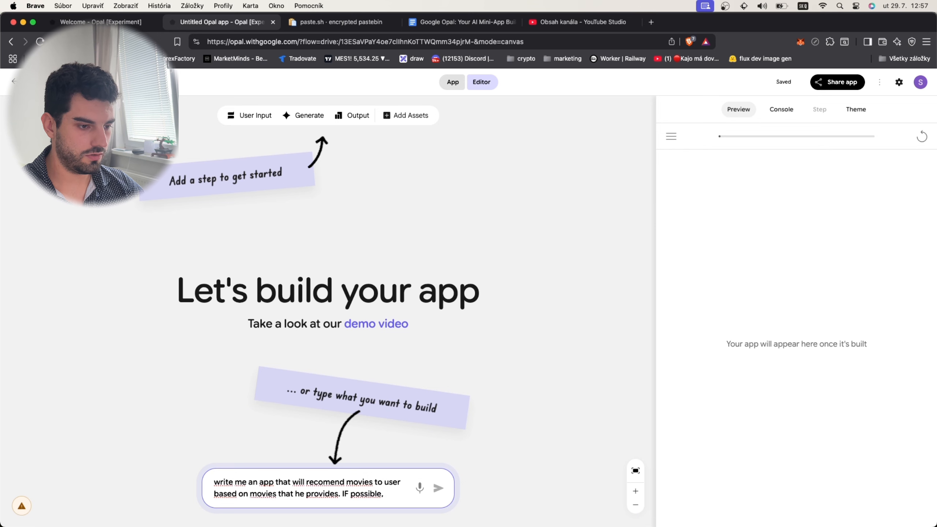
text( show the user a list )
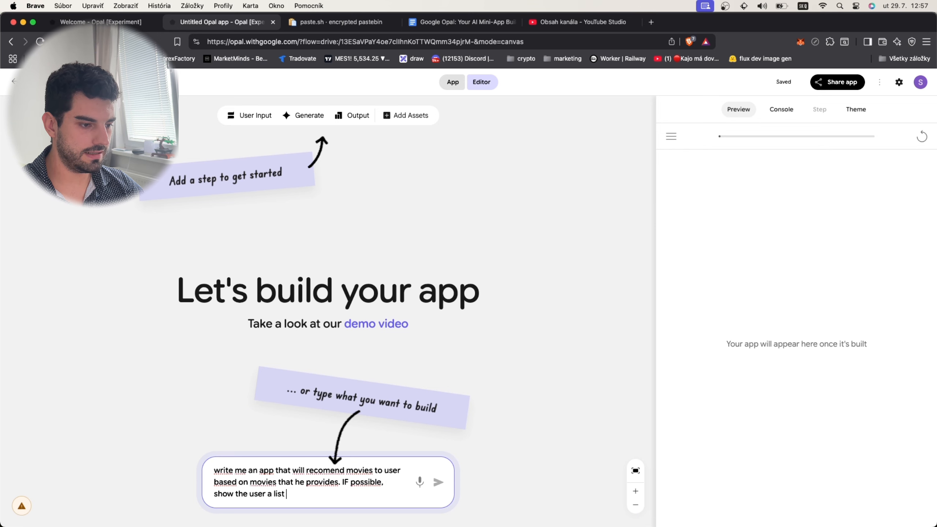
text(of movies)
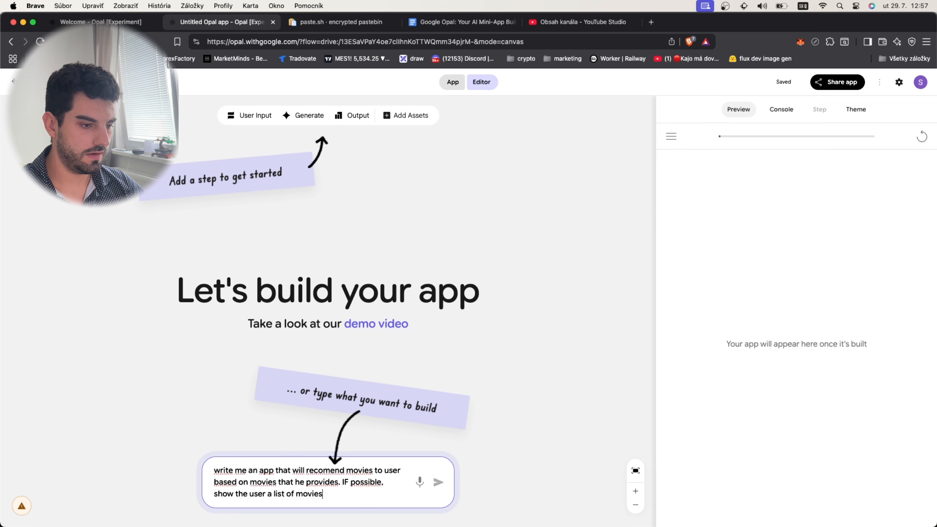
text(, where he can sele)
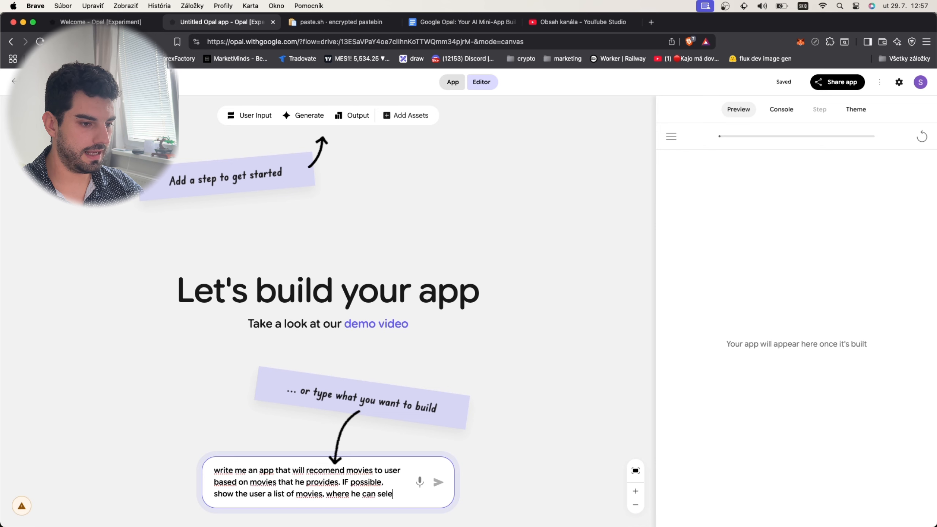
text(ct 5)
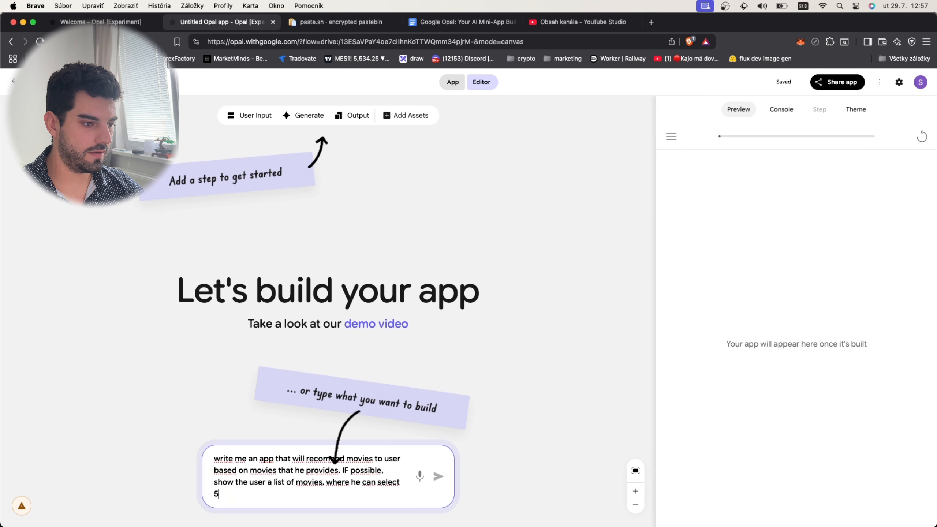
- Continue the app description with "IF possible, show the user a list of movies, where he can select up to 5 movies."
key(BackSpace)
text(op to )
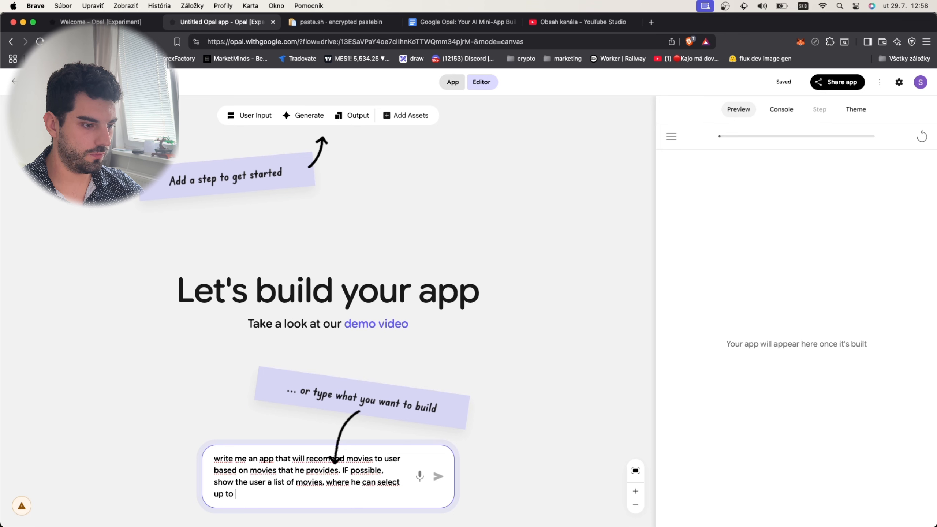
text(5 movies. he li)
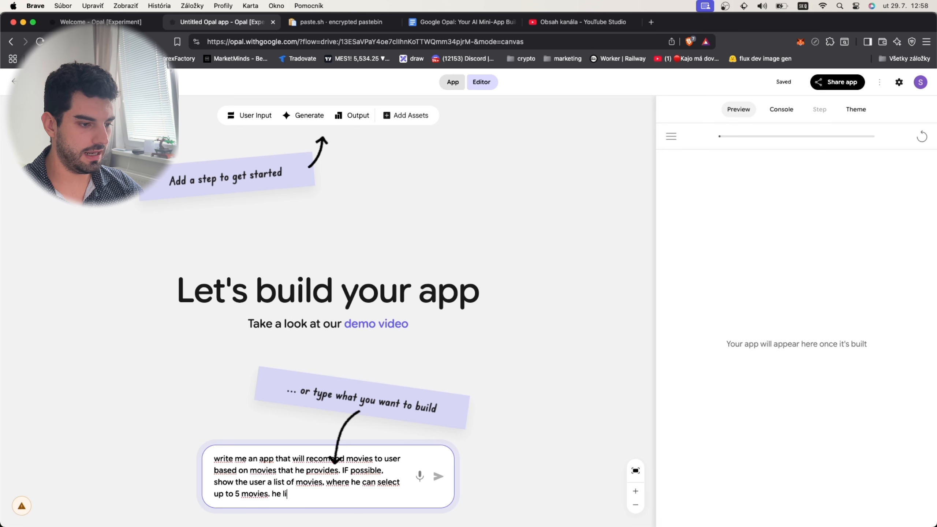
text(kes, a)
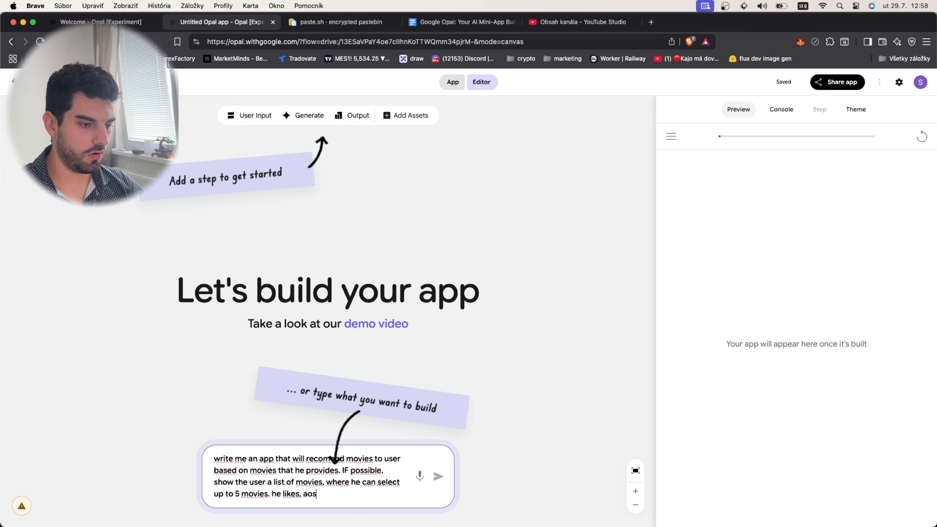
text(slo pro)
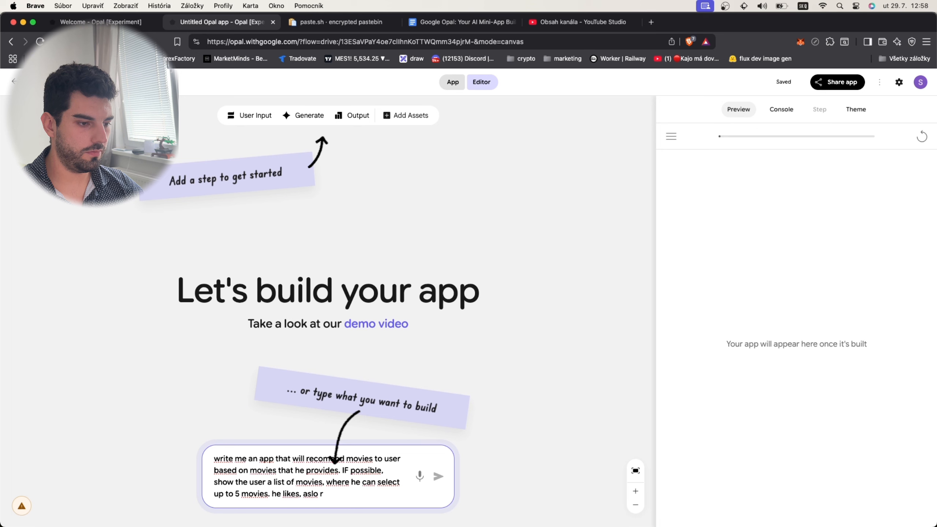
text(vide a text in)
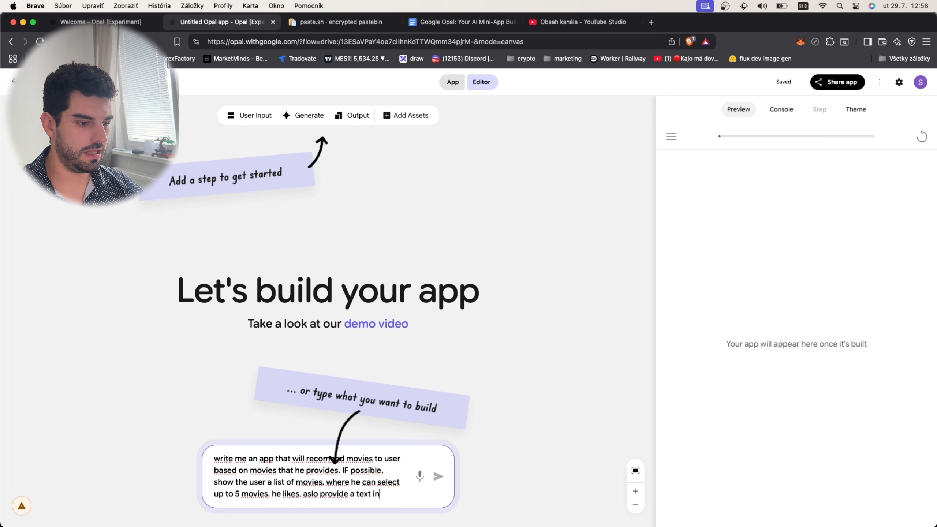
text(put for the user )
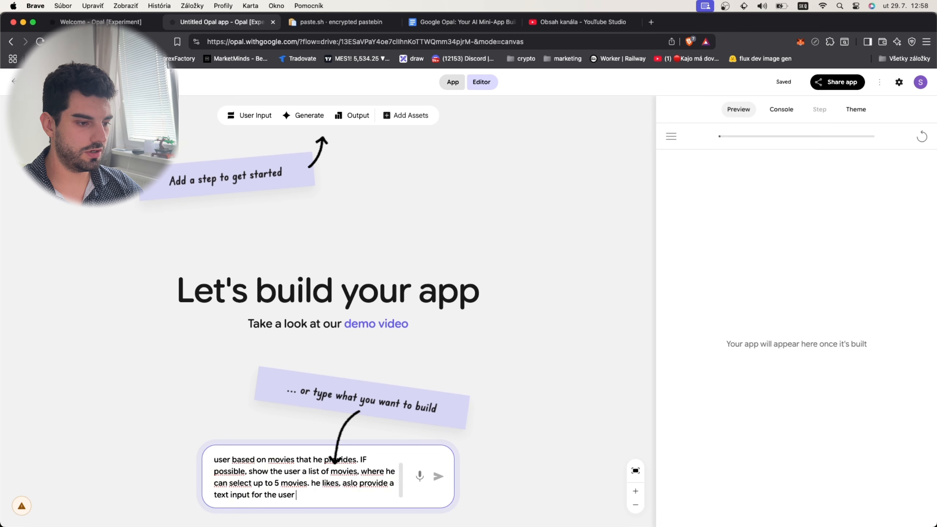
text(where he can ip)
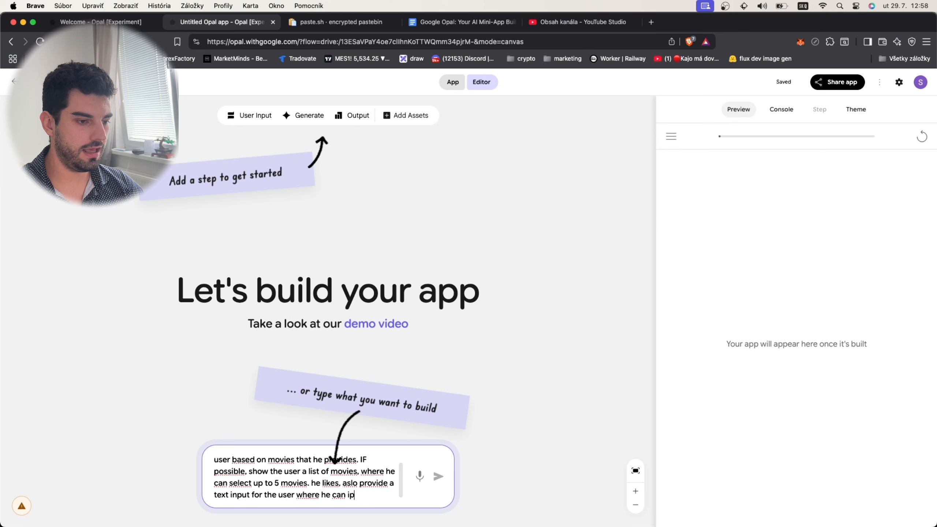
text(nput the movi)
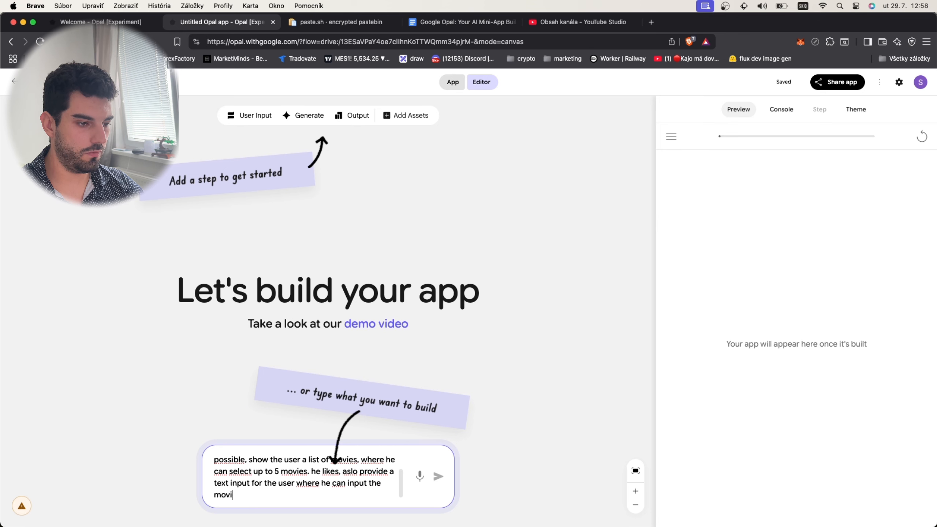
text(es himself)
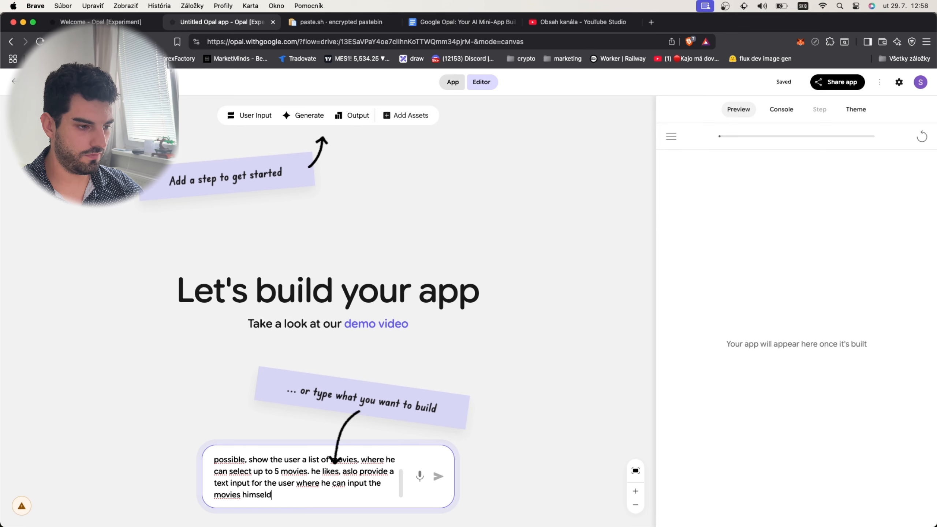
text( in a)
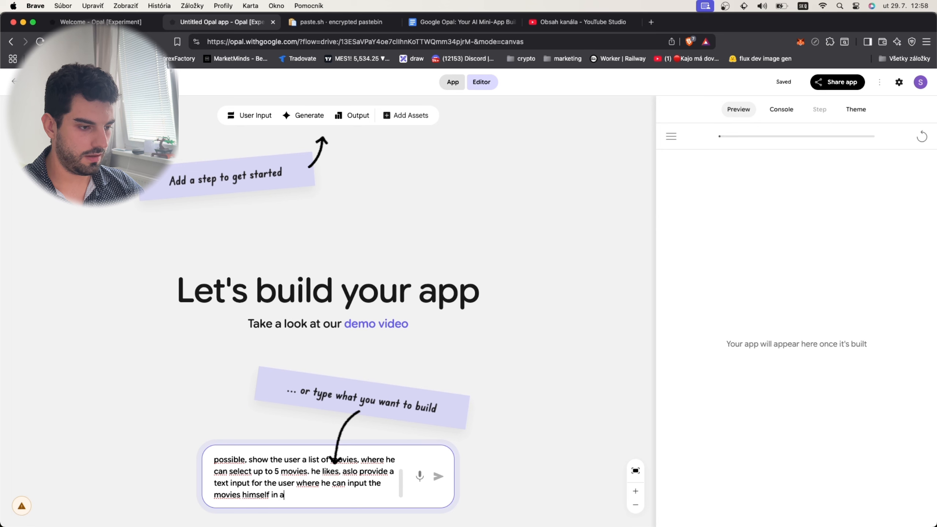
text( way that h)
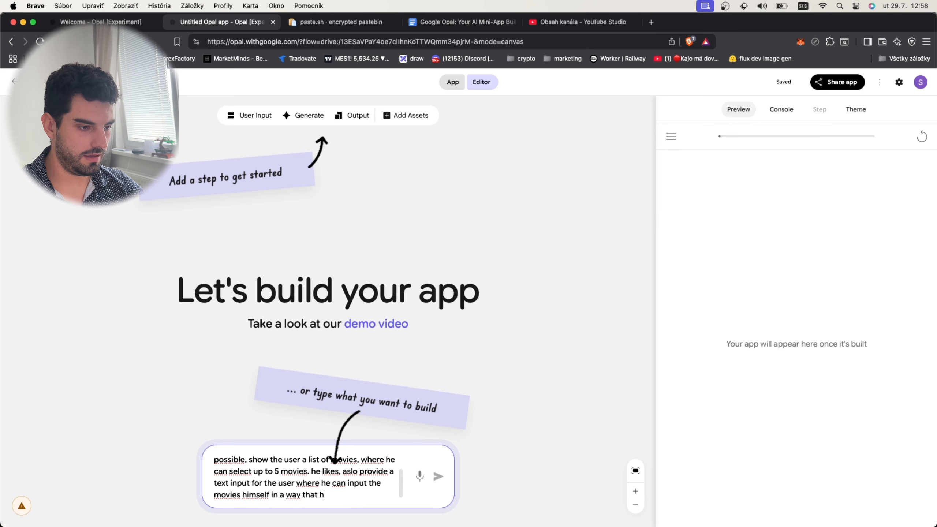
text(e will wir)
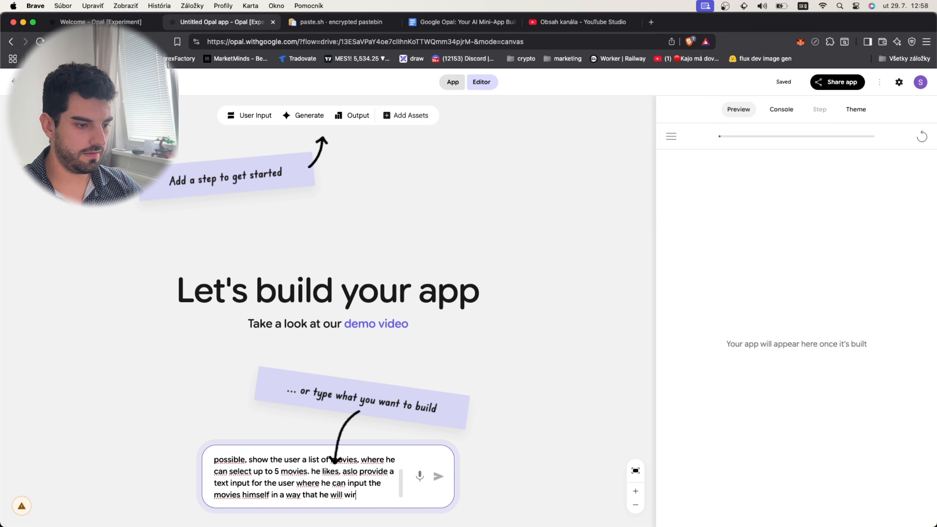
- Append "he likes, aslo provide a text input for the user where he can input the movies himself in a way that he will write lets say:"
key(BackSpace)
key(BackSpace)
text(rite let)
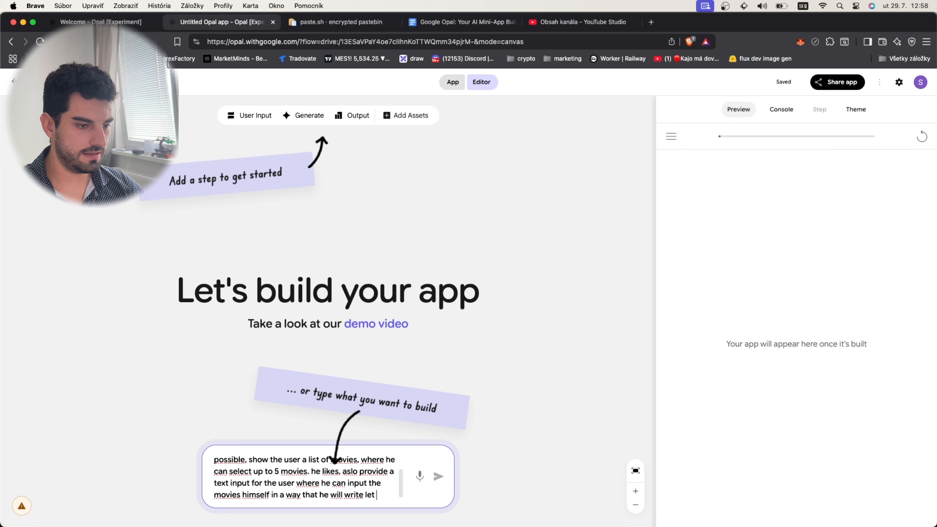
key(BackSpace)
text(s say:)
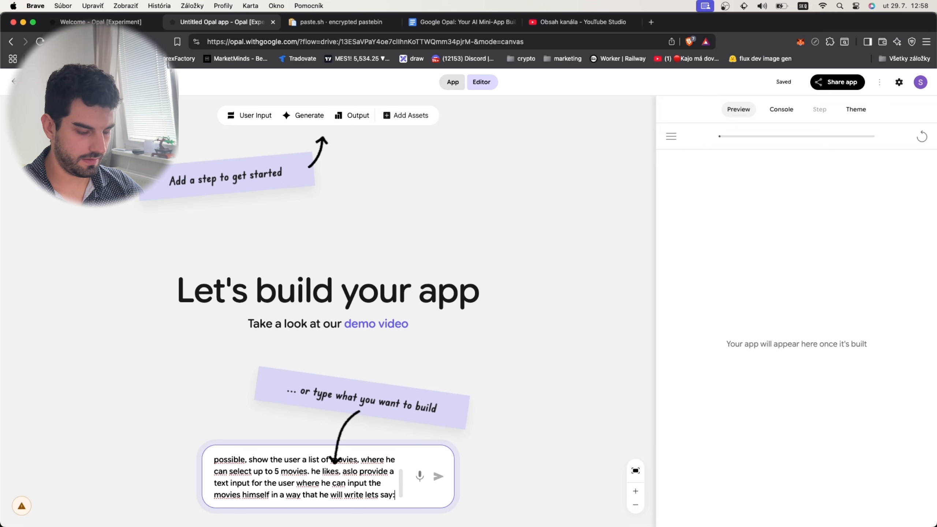
- Add the example line "lord of the ring, pirates fo the caribian.. and so on." to the app description, after a blank line
key(shift+Return)
key(shift+Return)
text(lord of t)
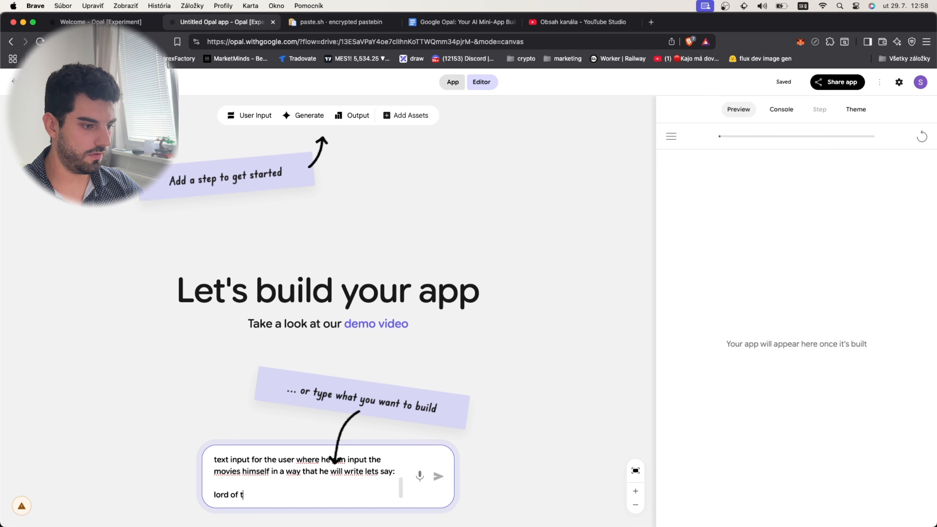
text(he ring, p)
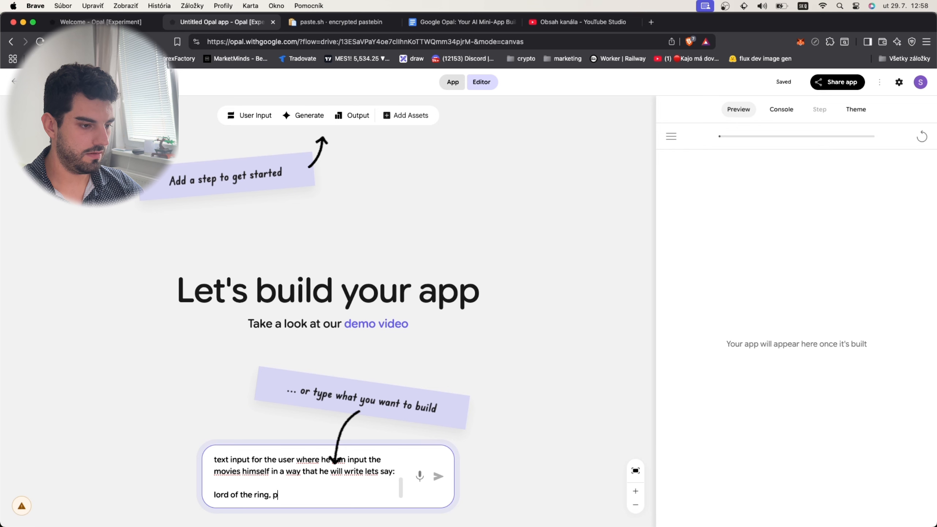
text(irates p)
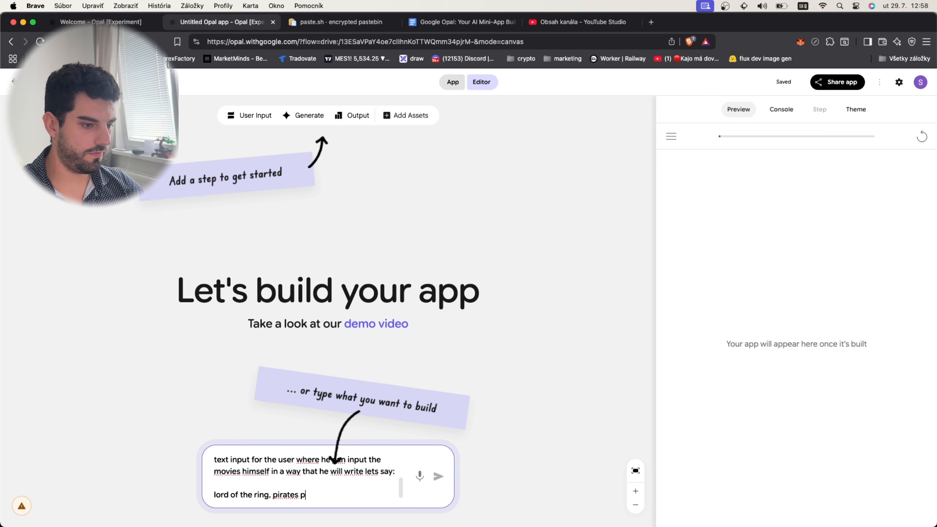
key(BackSpace)
text(fo the caribien)
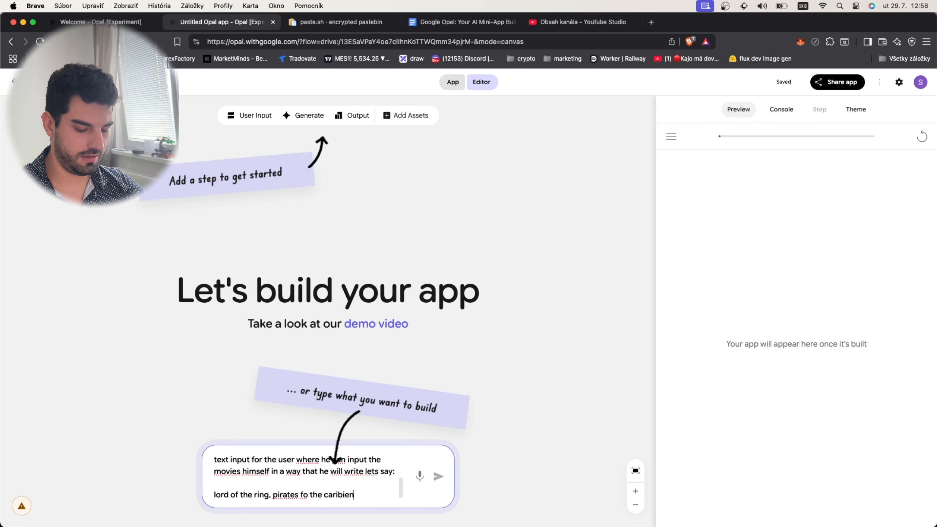
key(BackSpace)
key(BackSpace)
text(an.. an do on)
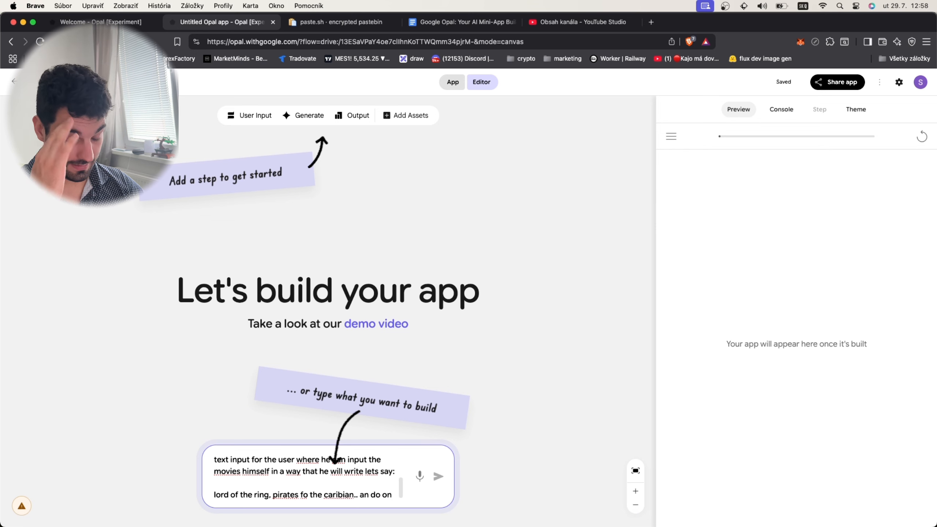
key(BackSpace)
key(BackSpace)
key(BackSpace)
key(BackSpace)
key(BackSpace)
key(BackSpace)
text(d so on.)
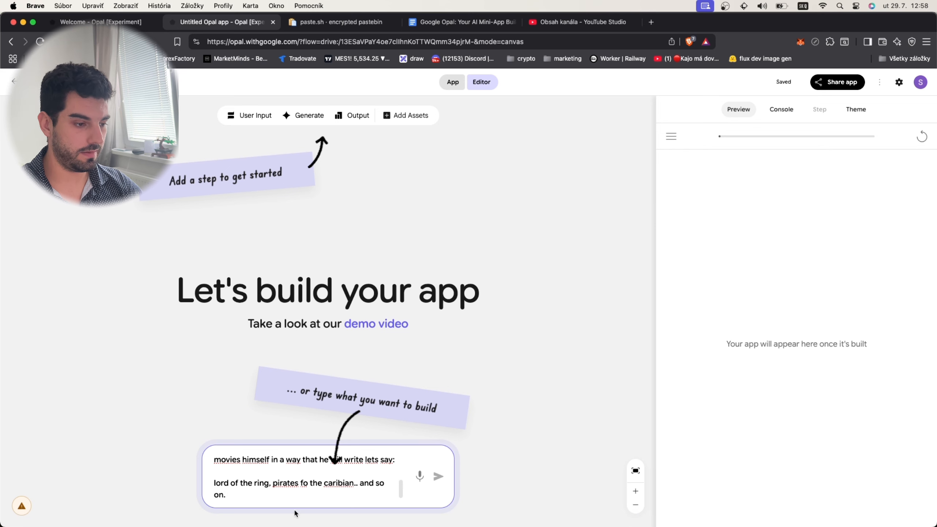
- Start a new paragraph in the description with "Load a list of popular movies for the user to be shown"
key(shift+Return)
key(shift+Return)
text(Load a list)
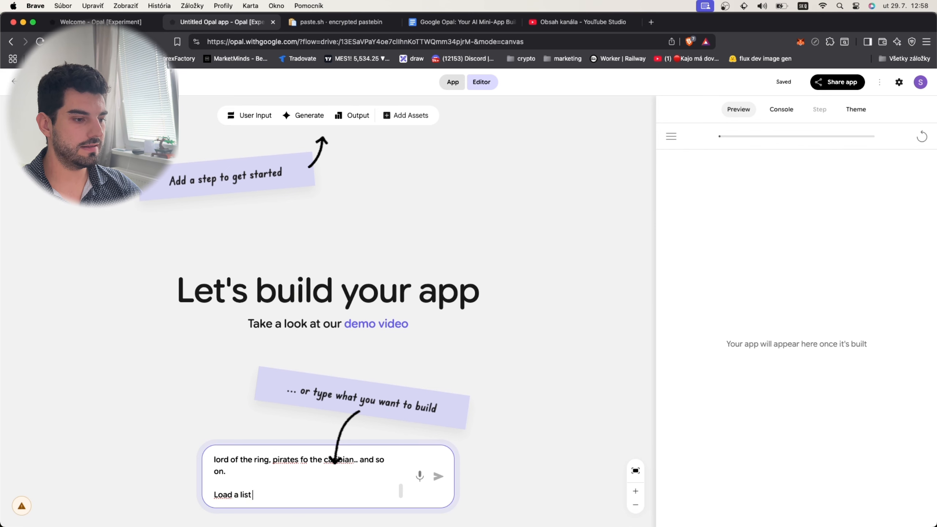
text( of popu)
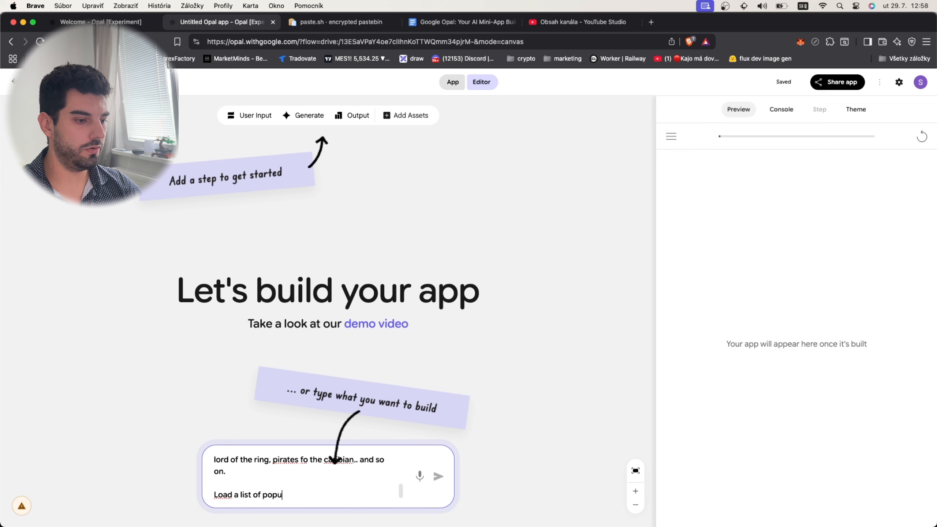
text(lar movies t)
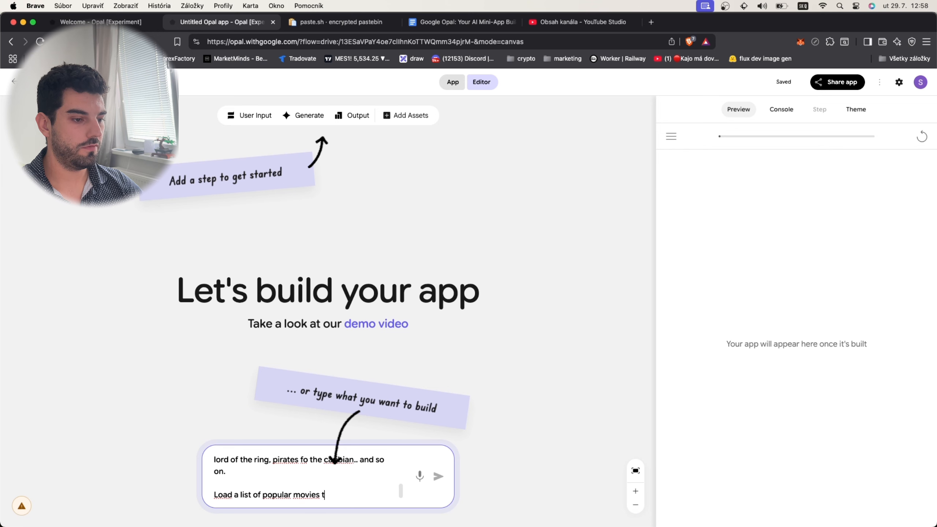
key(BackSpace)
text(for the us)
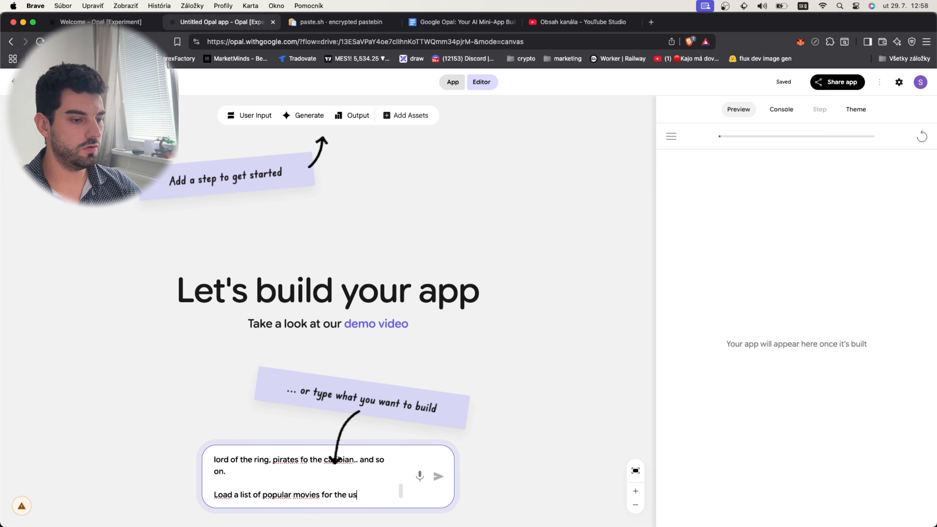
text(er tto be shown )
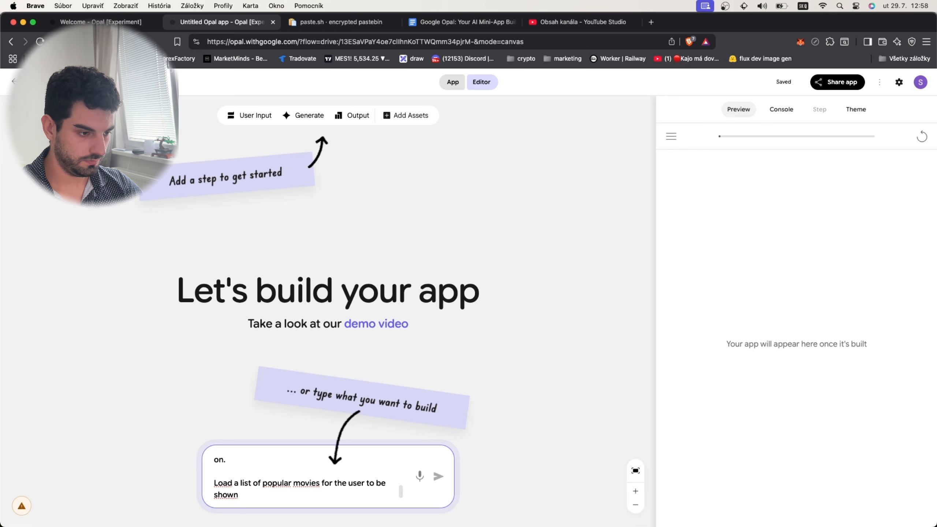
text(where he can p)
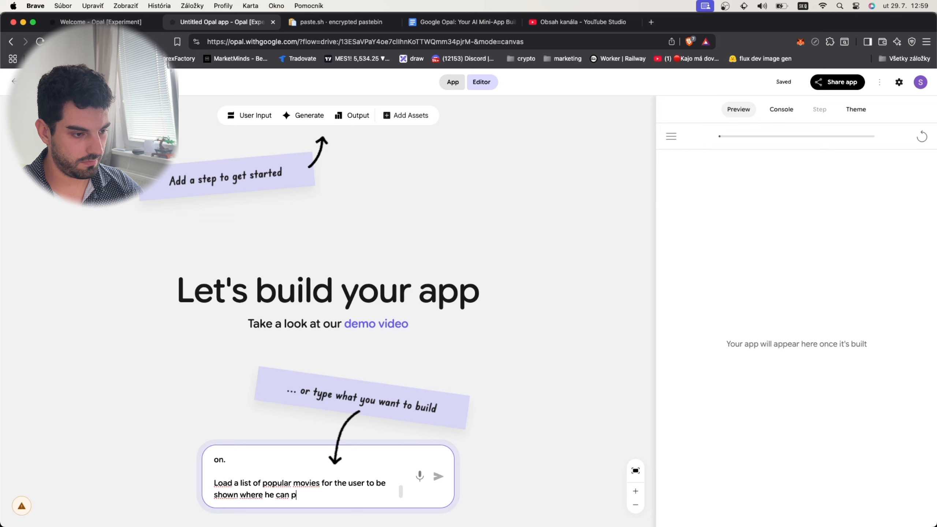
text(ick but also writ)
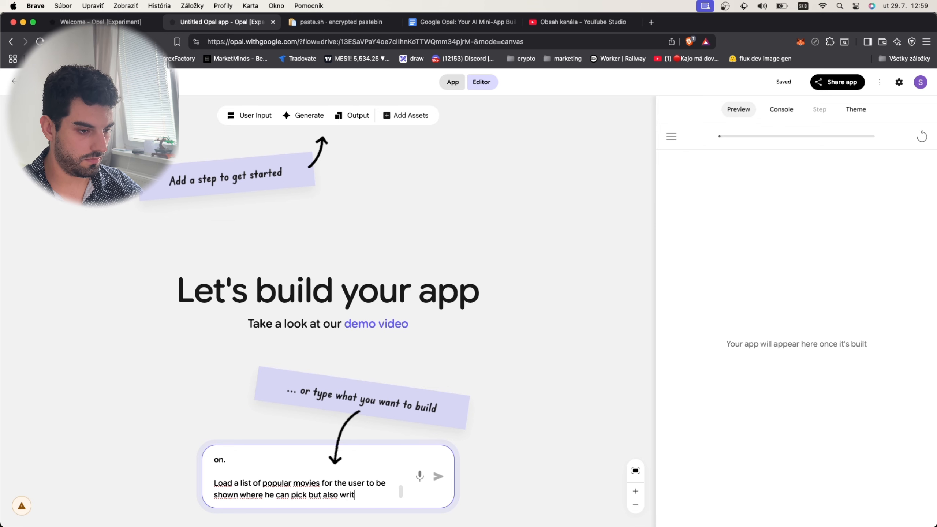
text(e what he wants)
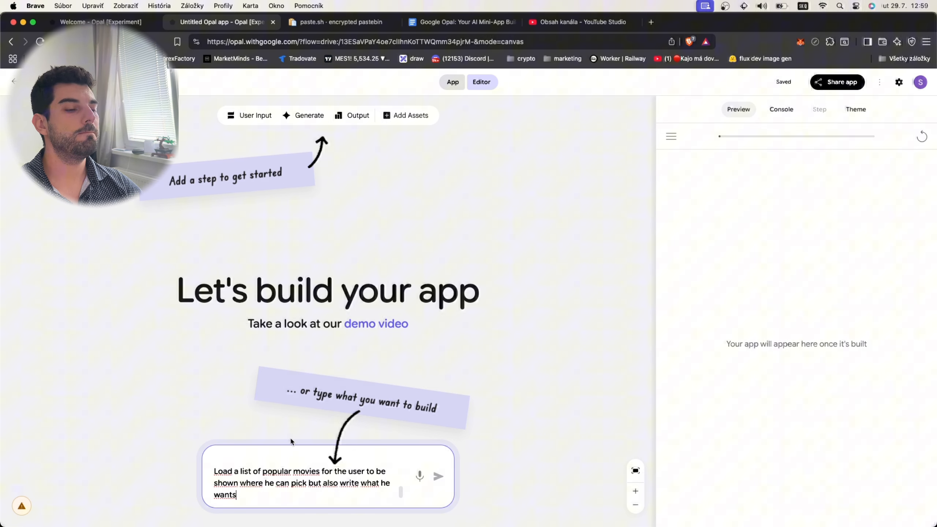
- Finish the description with "where he can pick but also write what he wants" and submit it to generate the app
key(Return)
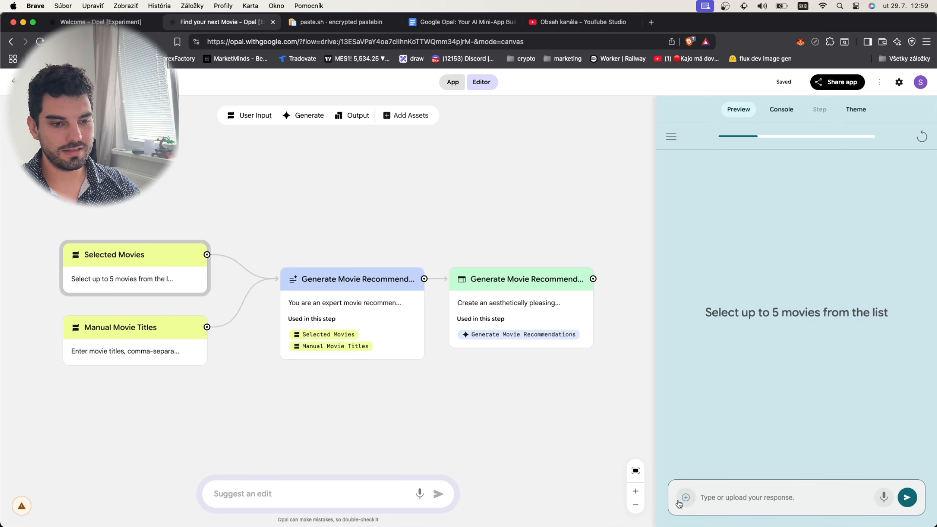
- Delete the Selected Movies input step from the generated workflow
click(681, 502)
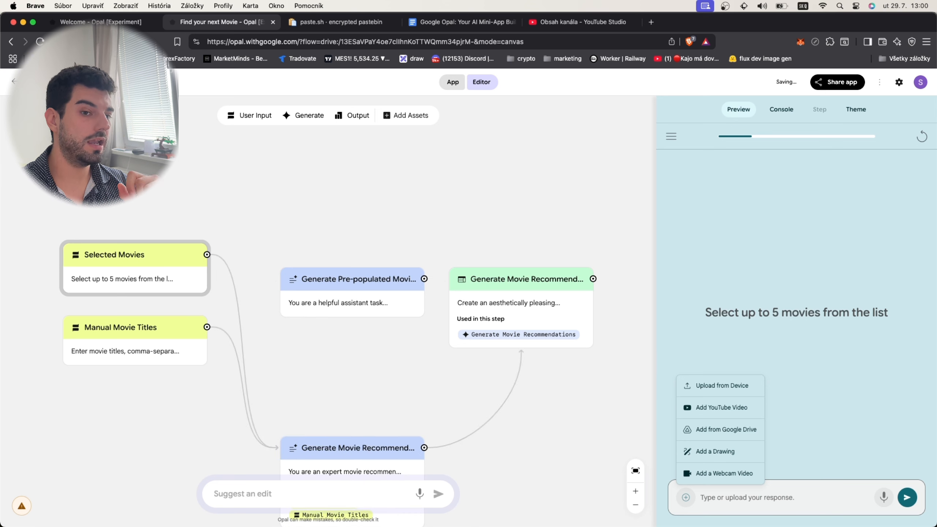
click(365, 394)
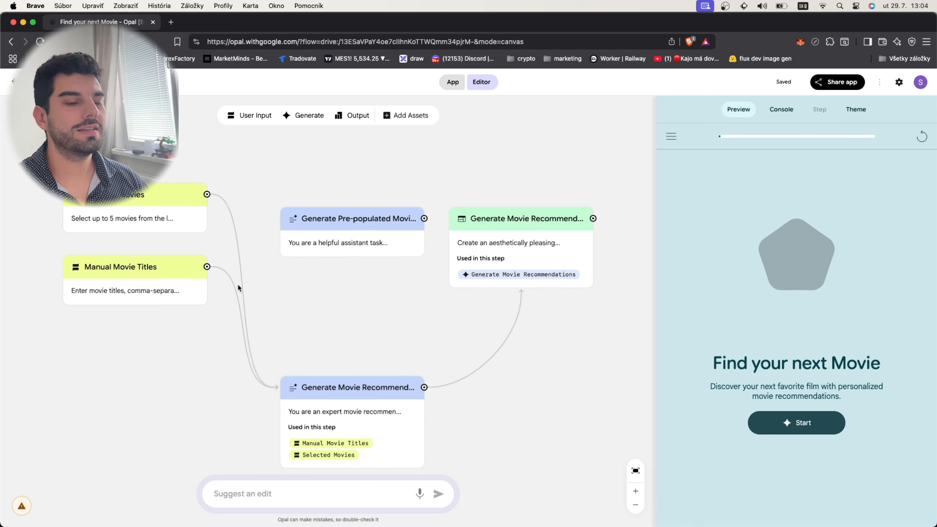
click(201, 221)
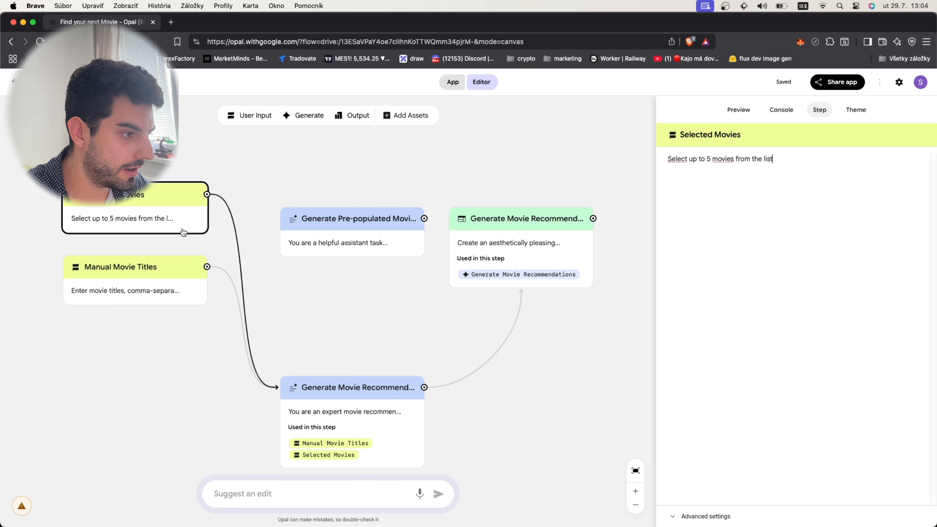
key(BackSpace)
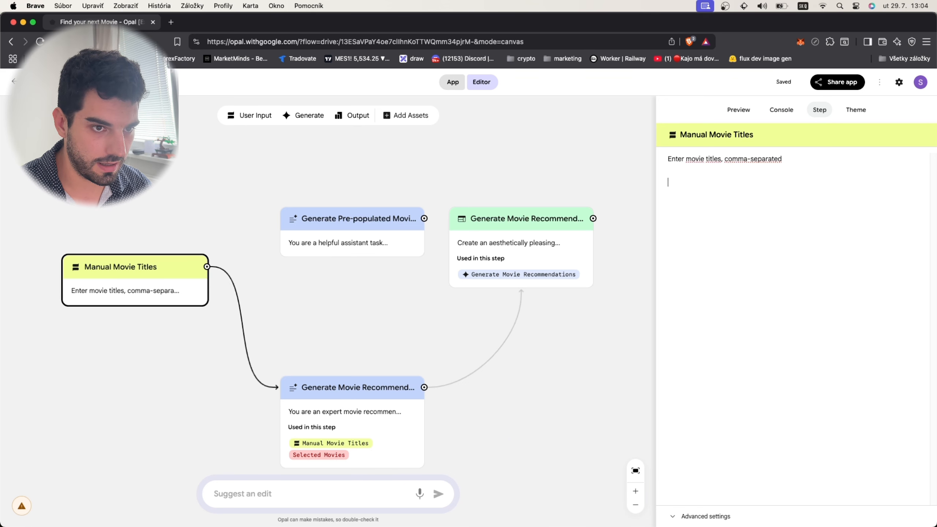
- Add the line "here are some movies for reference:" to the Manual Movie Titles step's prompt
text(here are s)
text(omoe)
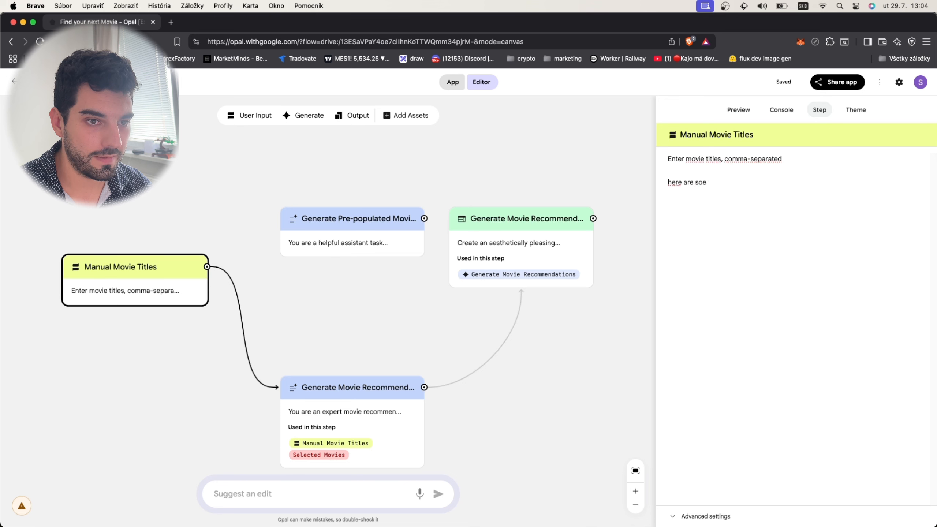
key(BackSpace)
key(BackSpace)
text(e mvoie)
key(BackSpace)
key(BackSpace)
key(BackSpace)
key(BackSpace)
key(BackSpace)
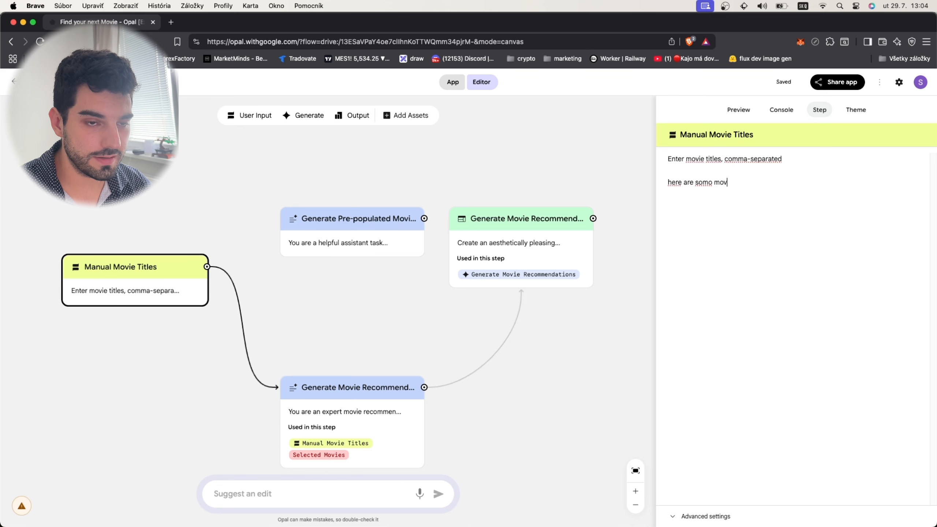
text(movies f)
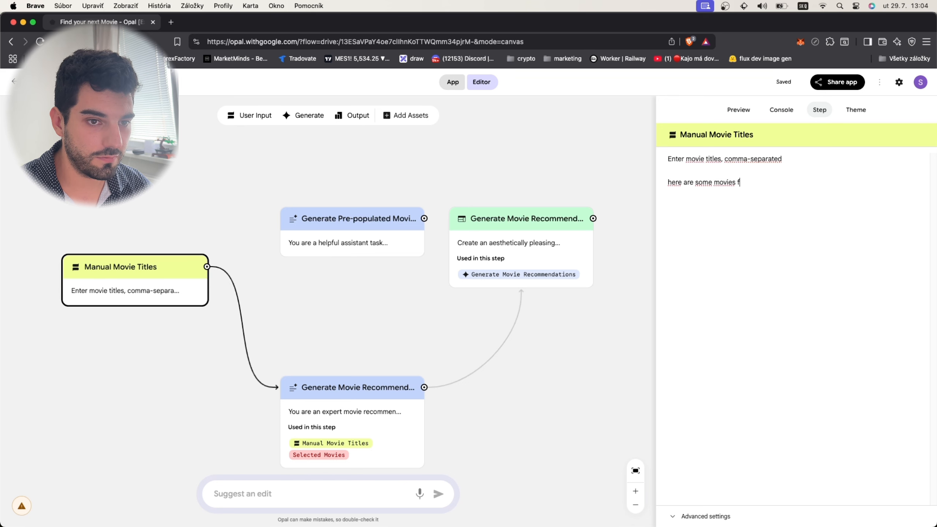
text(or reference)
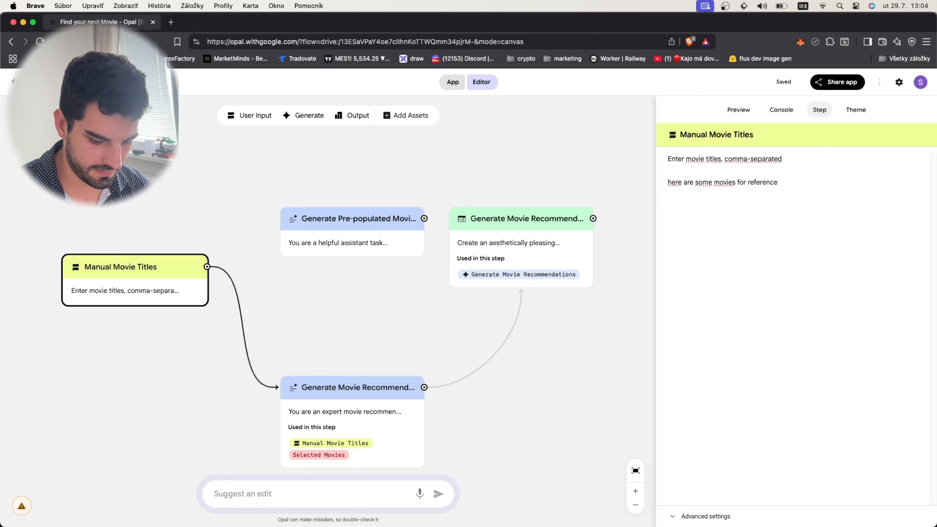
text(:)
- Paste the copied movie list, from Forrest Gump to Get Out, below the reference line in the Manual Movie Titles prompt
key(Return)
key(Return)
text(Forrest Gump, The Shawshank Redemption, Pulp Fiction, Inception, Titanic, The Dark Knight, Jurassic Park, Avatar, Gladiator, The Lion King, Interstellar, Spirited Away, La La Land, Parasite, The Matrix, Star Wars: A New Hope, Back to the Future, Alien, Toy Story, Goodfellas, Schindler's List, The Lord of the Rings: The Fellowship of the Ring, Finding Nemo, E.T. the Extra-Terrestrial, The Silence of the Lambs, Django Unchained, Inglourious Basterds, Coco, Blade Runner 2049, Get Out)
key(super+s)
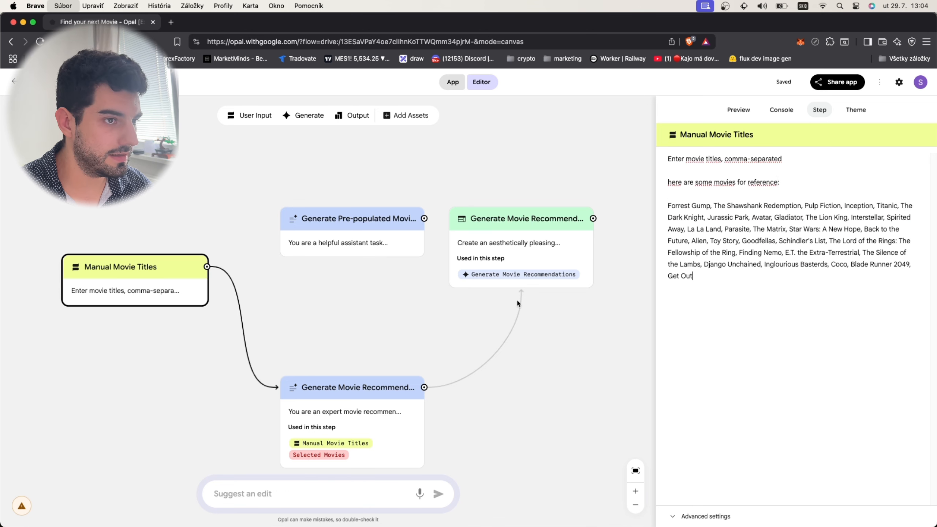
key(Escape)
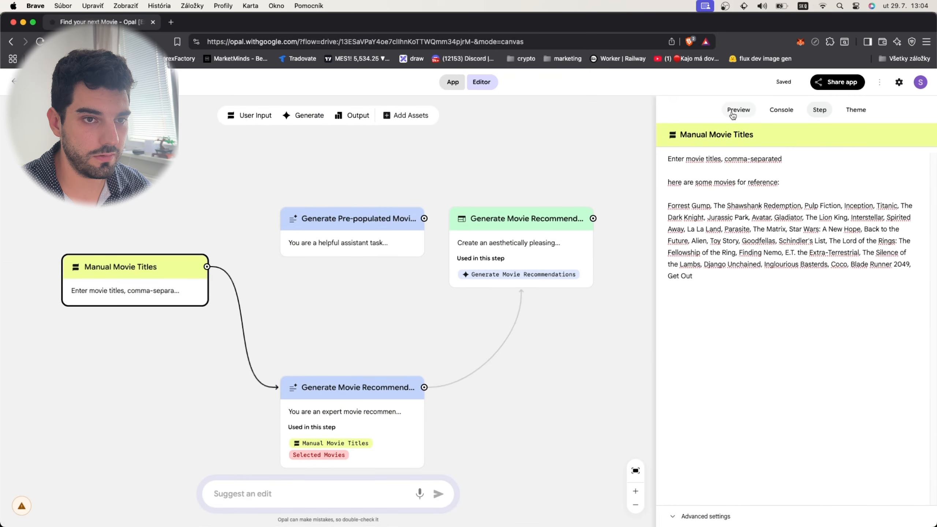
- Run the app in the preview and submit "GEt out, the matrix, alien" as the movie titles
click(738, 111)
click(785, 421)
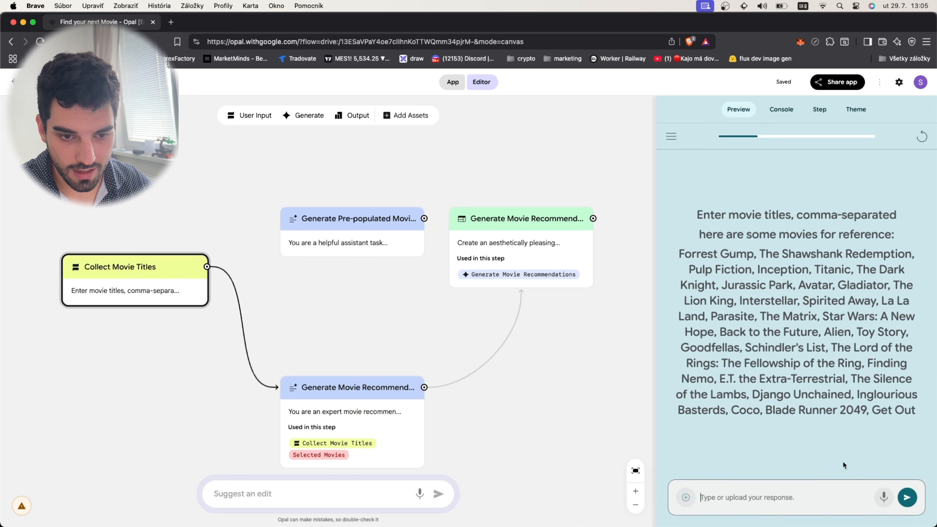
click(761, 502)
text(GEt out)
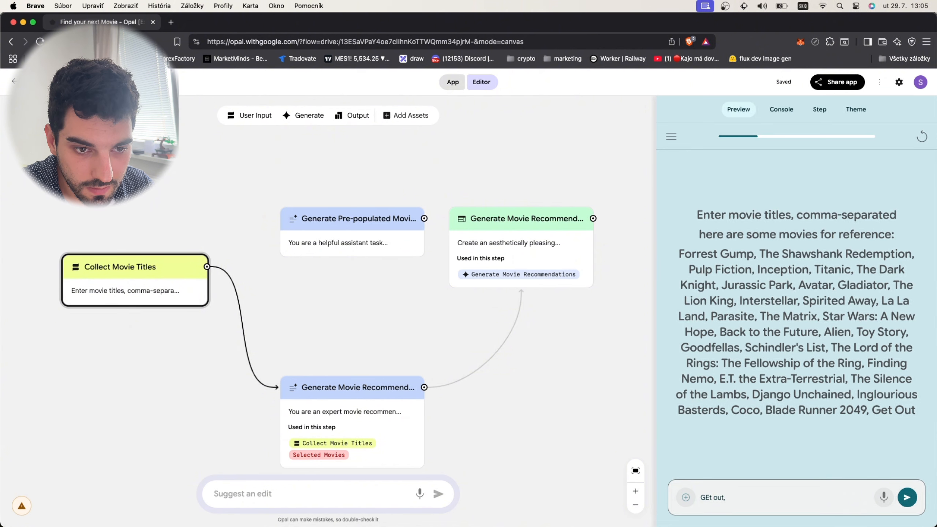
text(, the matr)
text(ix, aliem)
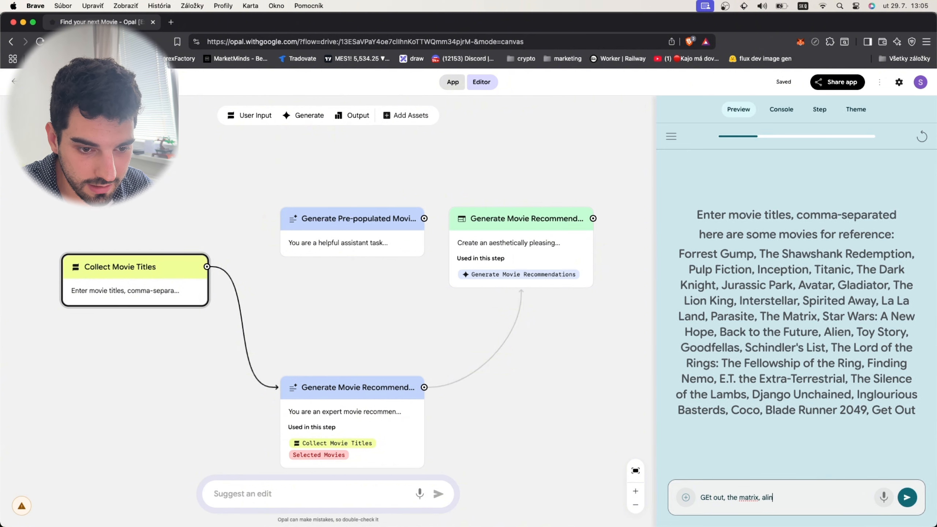
key(BackSpace)
text(n)
key(Return)
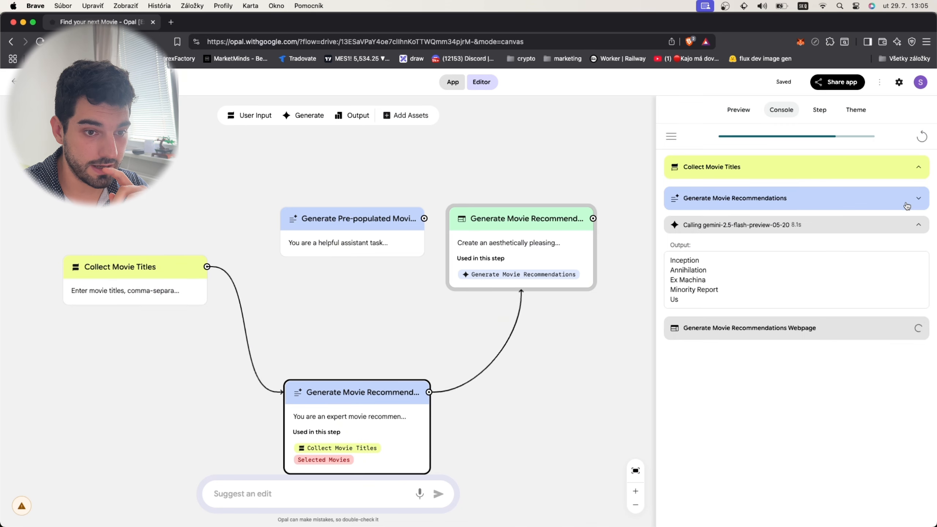
- Review the generated movie recommendations page in the app preview
click(736, 111)
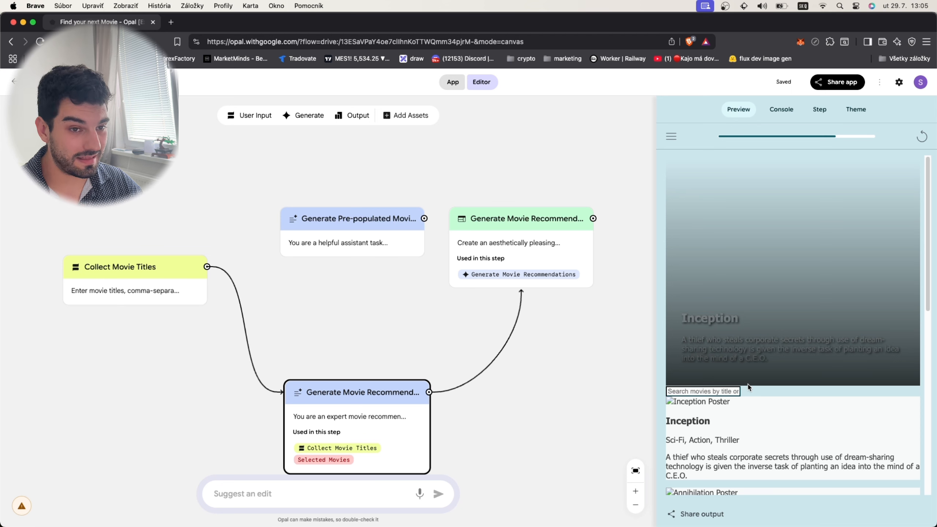
scroll(746, 343, down, 10)
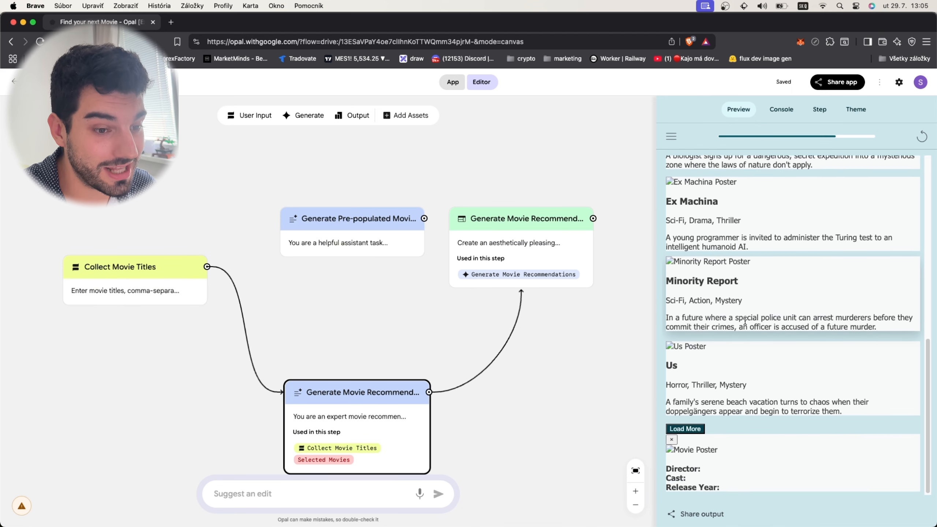
- Open the edit suggestion prompt for the movie app
click(272, 495)
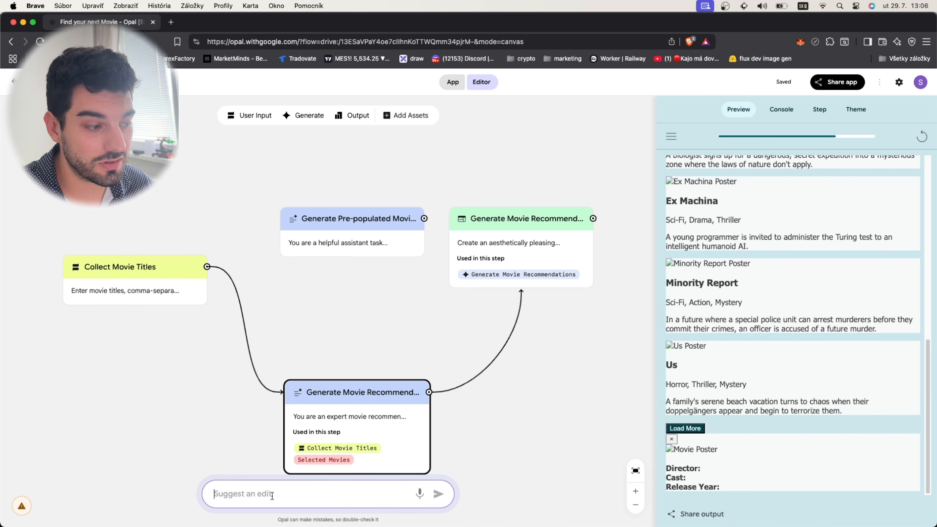